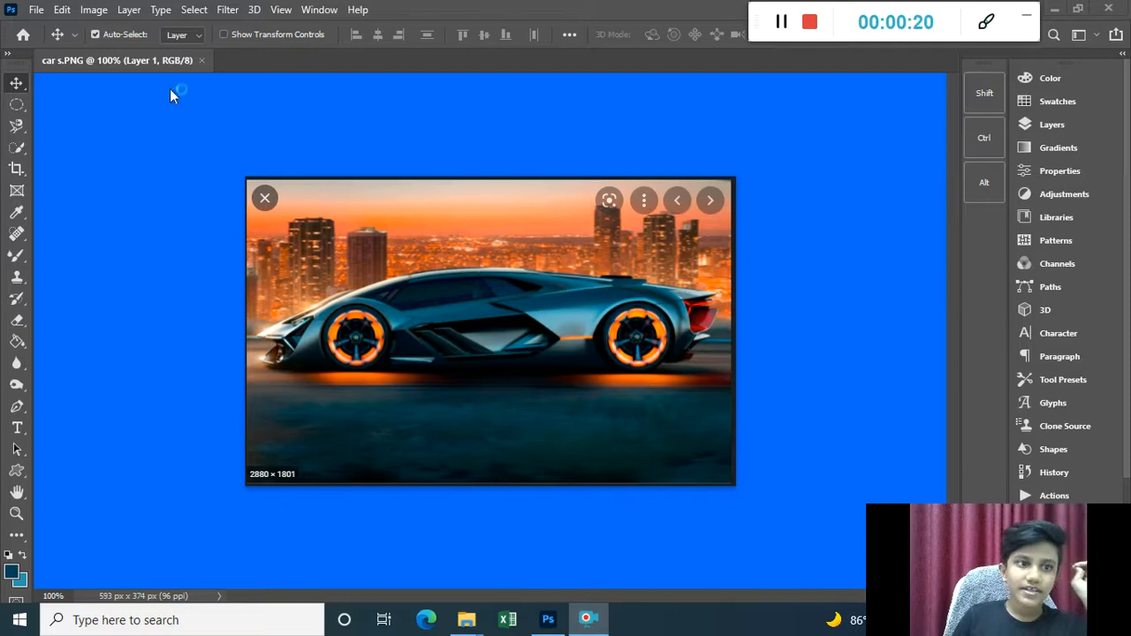
Select the car with a wide elliptical marquee spanning the whole image width and move the selected area slightly down.
{"action": "left_click", "coordinate": [15, 106]}
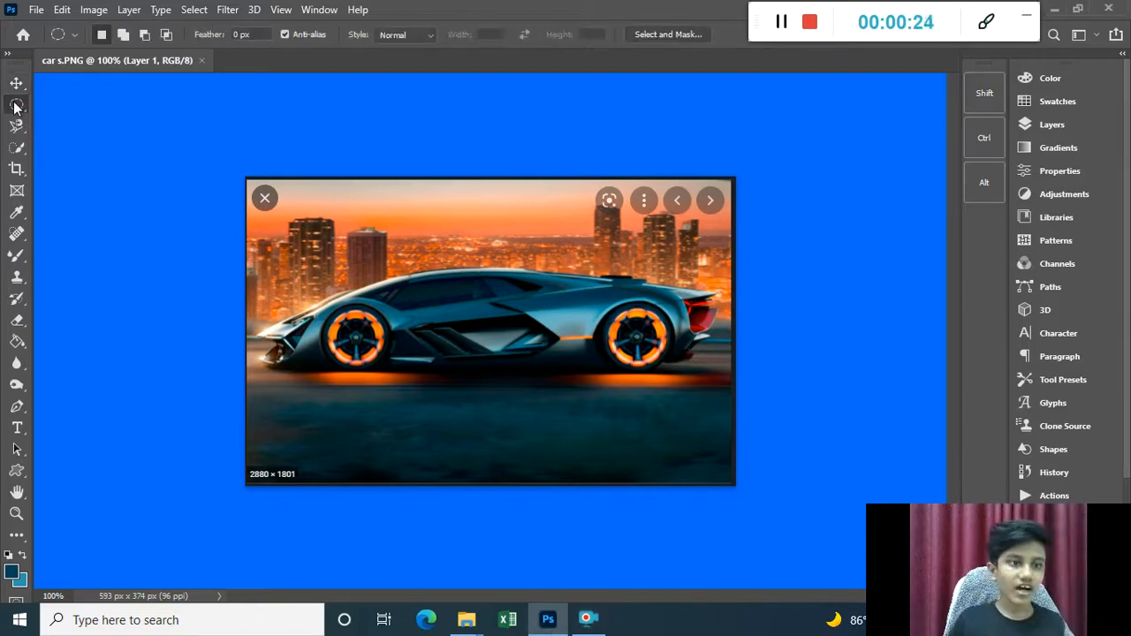
{"action": "right_click", "coordinate": [15, 106]}
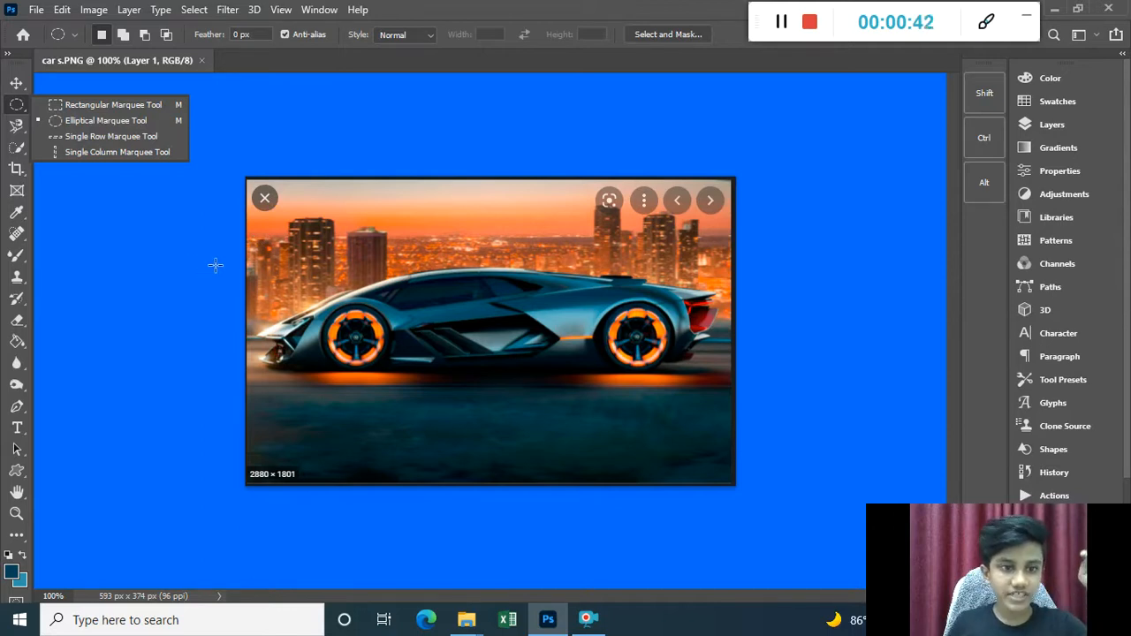
{"action": "left_click_drag", "start_coordinate": [174, 236], "coordinate": [813, 419]}
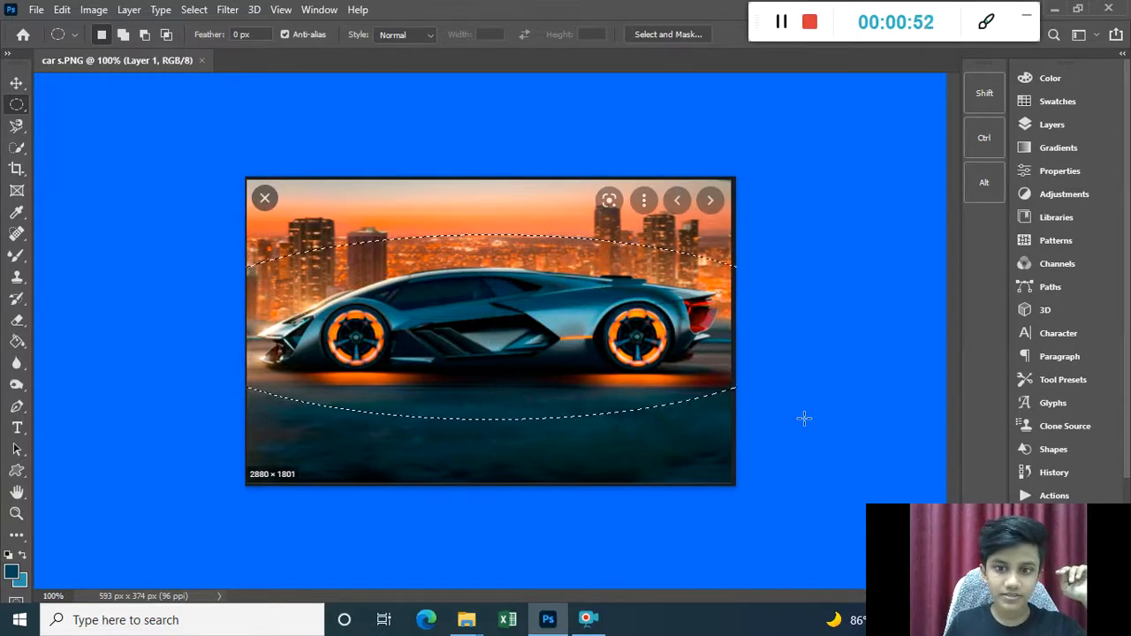
{"action": "left_click", "coordinate": [15, 83]}
{"action": "mouse_move", "coordinate": [562, 290]}
{"action": "left_mouse_down"}
{"action": "mouse_move", "coordinate": [566, 305]}
{"action": "mouse_move", "coordinate": [180, 298]}
{"action": "mouse_move", "coordinate": [501, 342]}
{"action": "mouse_move", "coordinate": [702, 319]}
{"action": "mouse_move", "coordinate": [530, 315]}
{"action": "mouse_move", "coordinate": [567, 302]}
{"action": "mouse_move", "coordinate": [558, 283]}
{"action": "mouse_move", "coordinate": [545, 358]}
{"action": "mouse_move", "coordinate": [425, 336]}
{"action": "mouse_move", "coordinate": [581, 333]}
{"action": "mouse_move", "coordinate": [593, 309]}
{"action": "mouse_move", "coordinate": [562, 296]}
{"action": "left_mouse_up"}
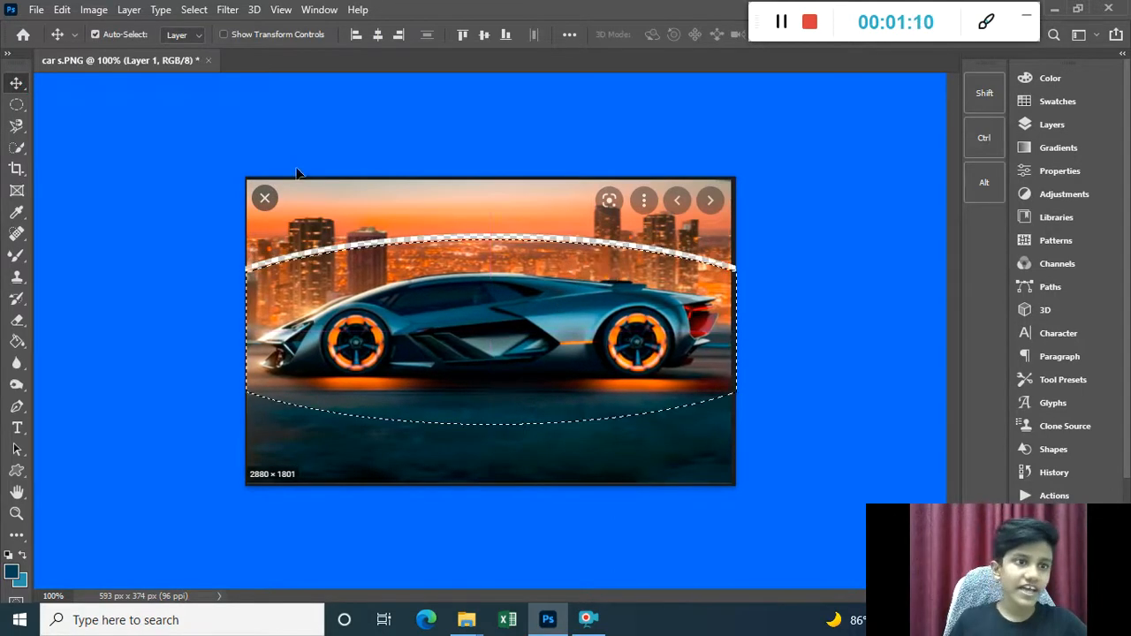
Create a new document from the Default Photoshop Size preset, 7 x 5 inches at 300 ppi with a white background.
{"action": "left_click", "coordinate": [23, 35]}
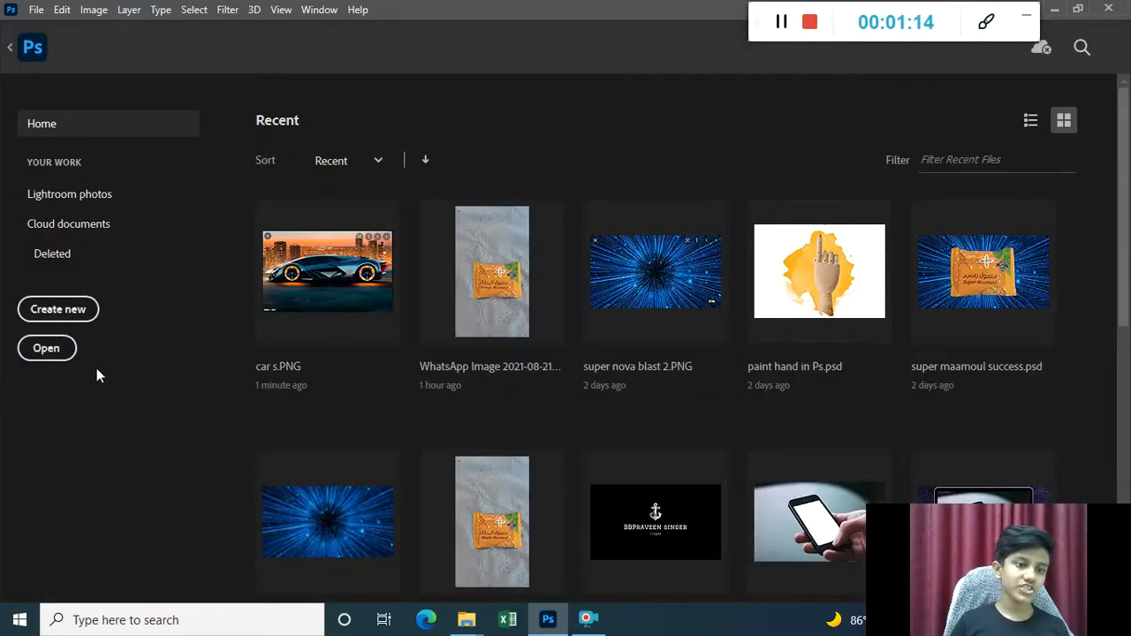
{"action": "left_click", "coordinate": [86, 316]}
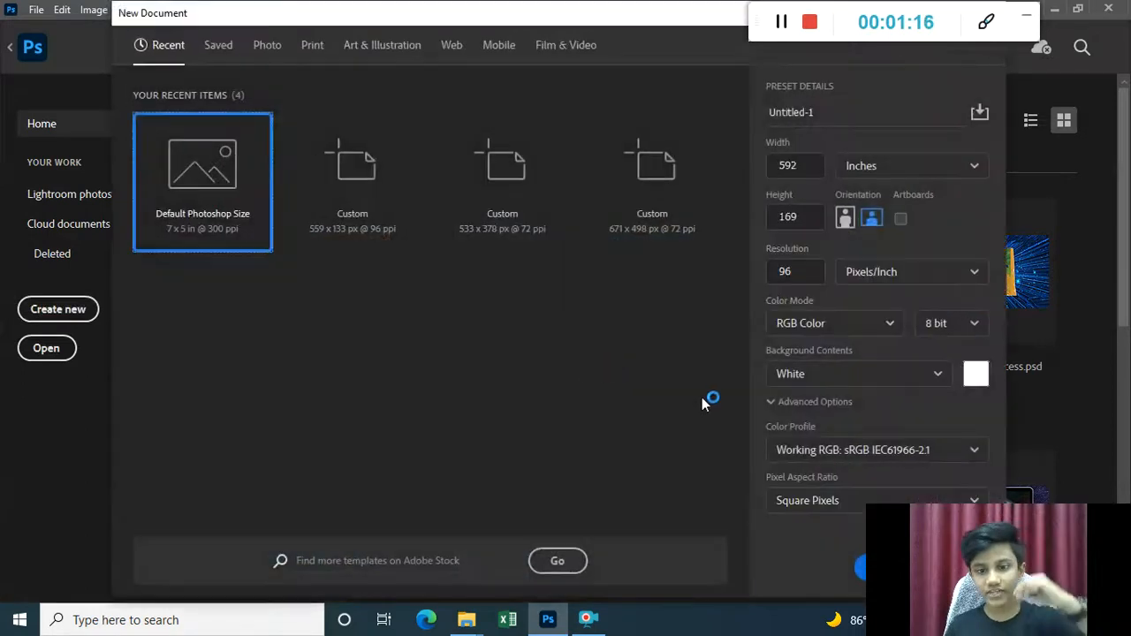
{"action": "left_click_drag", "start_coordinate": [970, 597], "coordinate": [477, 433]}
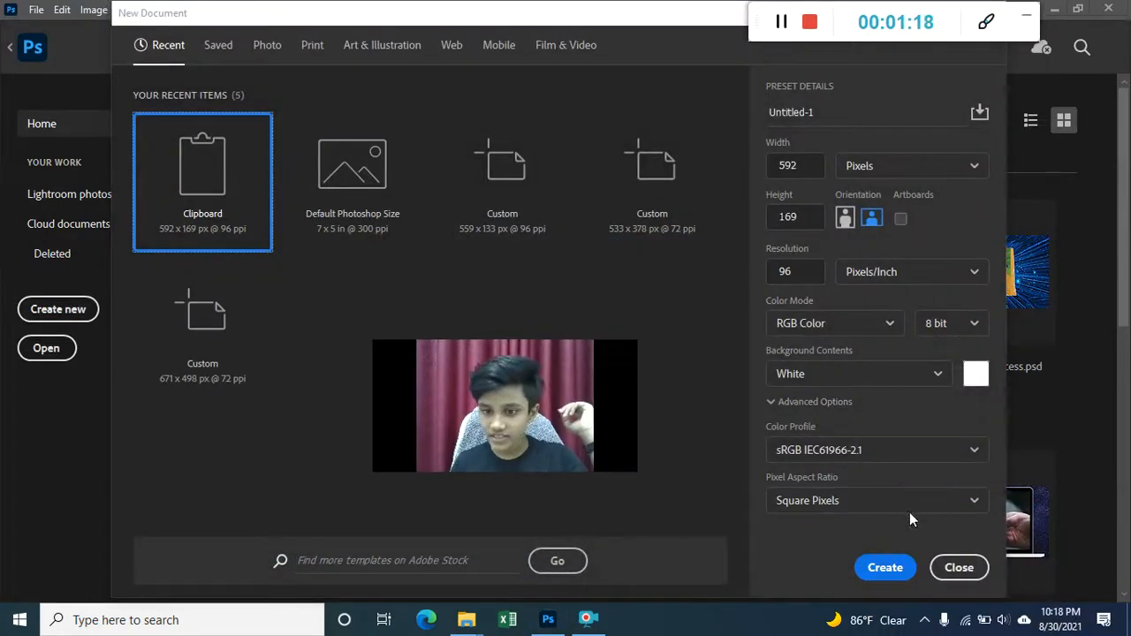
{"action": "left_click", "coordinate": [351, 184]}
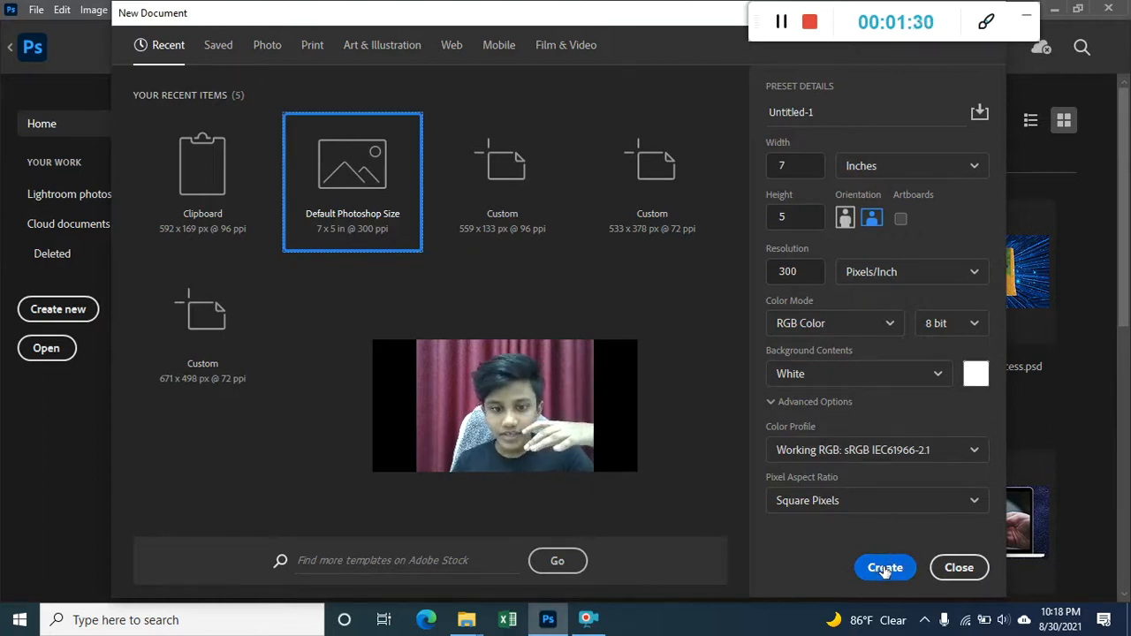
{"action": "left_click", "coordinate": [539, 246]}
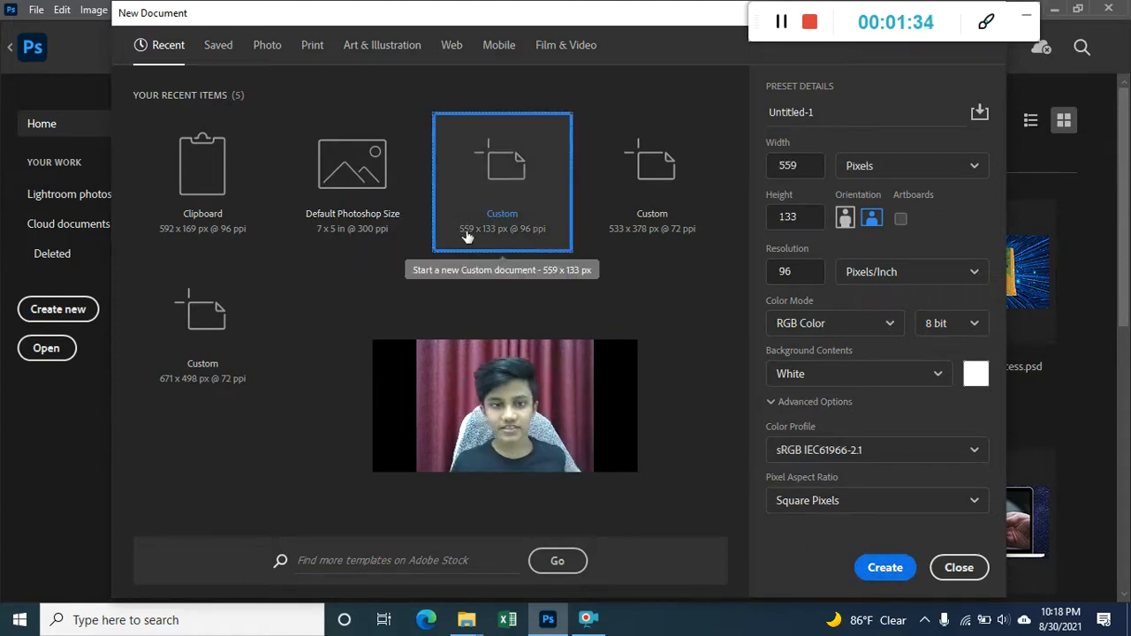
{"action": "left_click", "coordinate": [360, 217]}
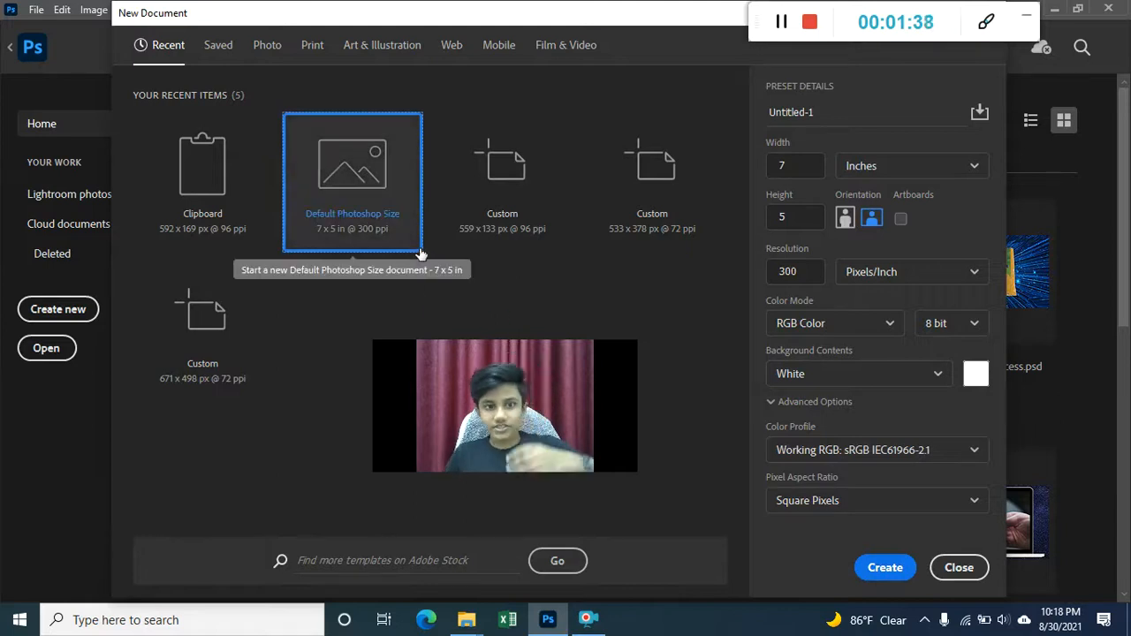
{"action": "left_click", "coordinate": [898, 580]}
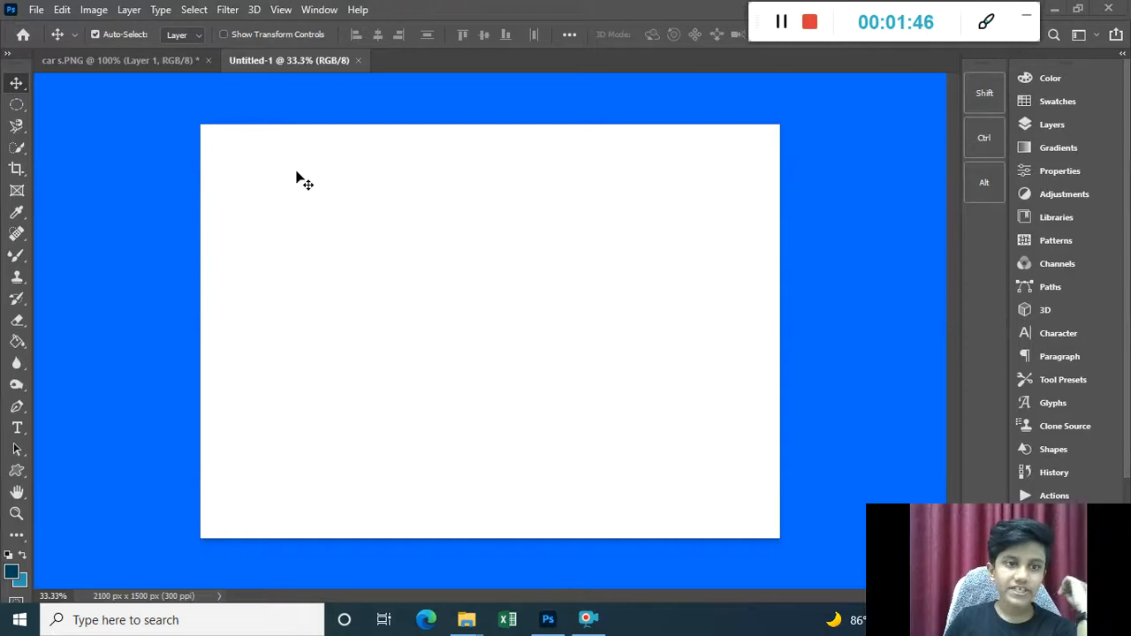
Shift the selected car area slightly right in car s.PNG and copy it into the Untitled-1 document.
{"action": "left_click", "coordinate": [96, 63]}
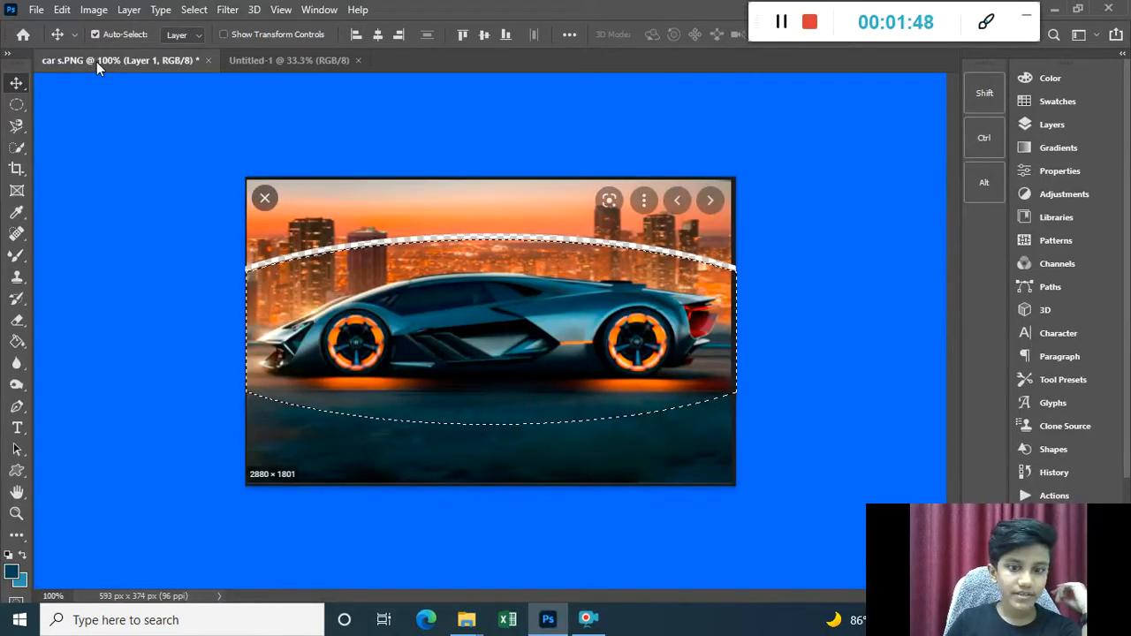
{"action": "mouse_move", "coordinate": [601, 294]}
{"action": "left_mouse_down"}
{"action": "mouse_move", "coordinate": [634, 359]}
{"action": "mouse_move", "coordinate": [576, 241]}
{"action": "mouse_move", "coordinate": [614, 343]}
{"action": "mouse_move", "coordinate": [613, 309]}
{"action": "left_mouse_up"}
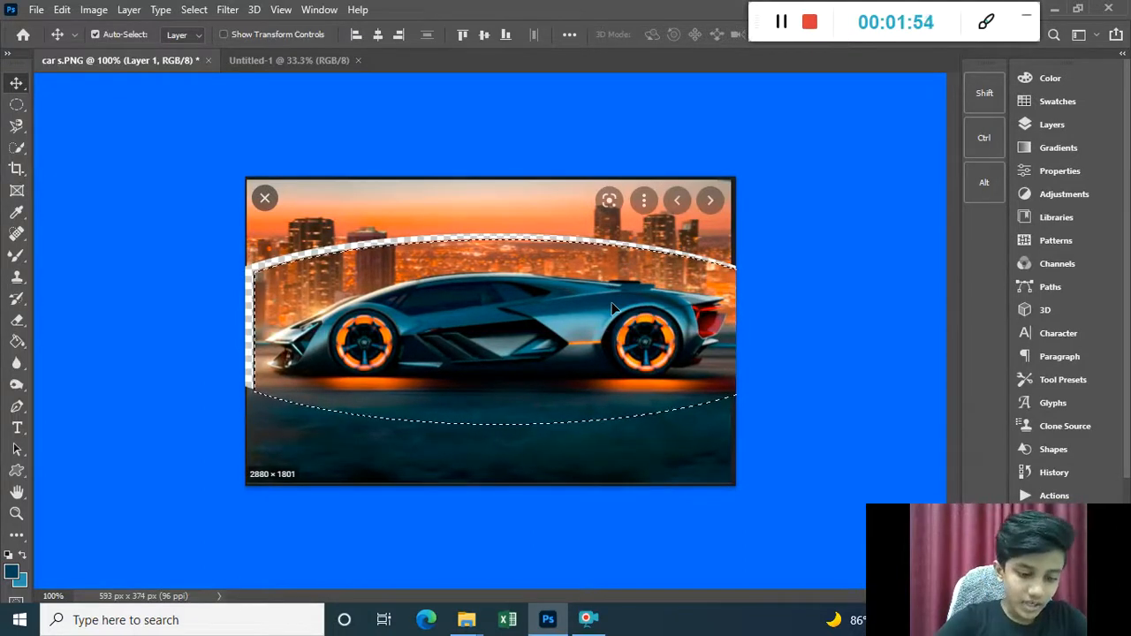
{"action": "key", "text": "ctrl"}
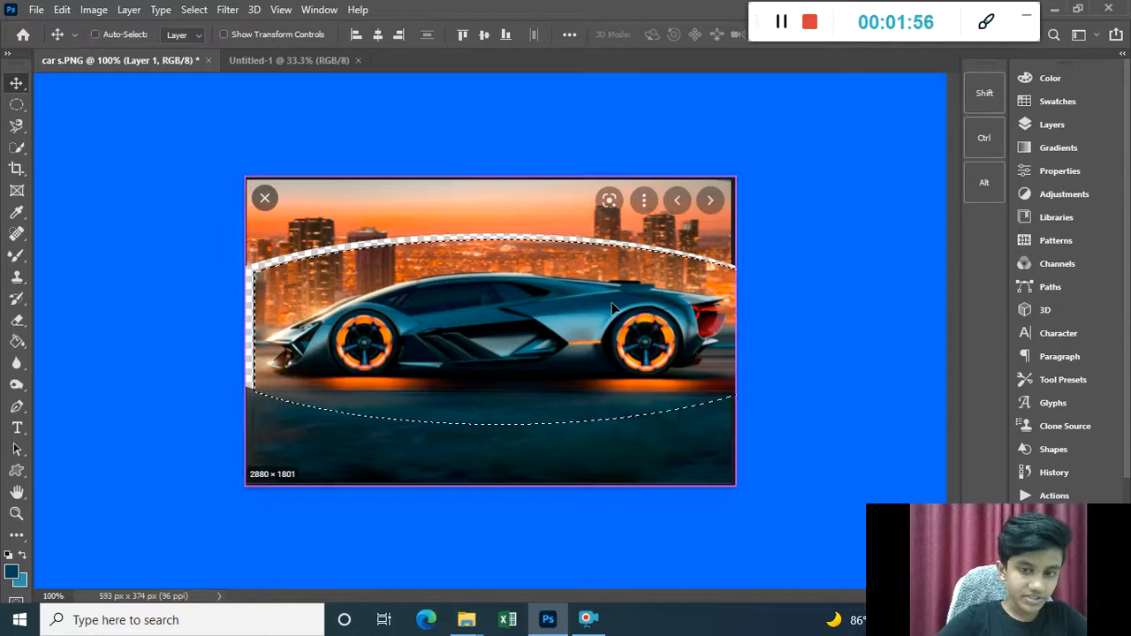
{"action": "left_click", "coordinate": [280, 54]}
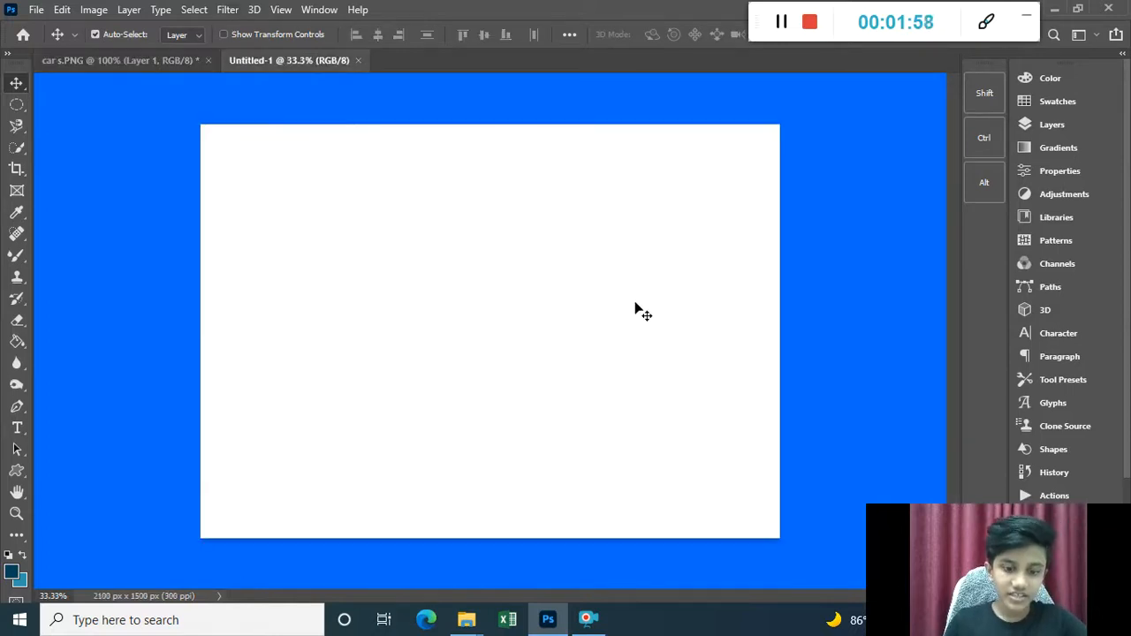
{"action": "key", "text": "ctrl+v"}
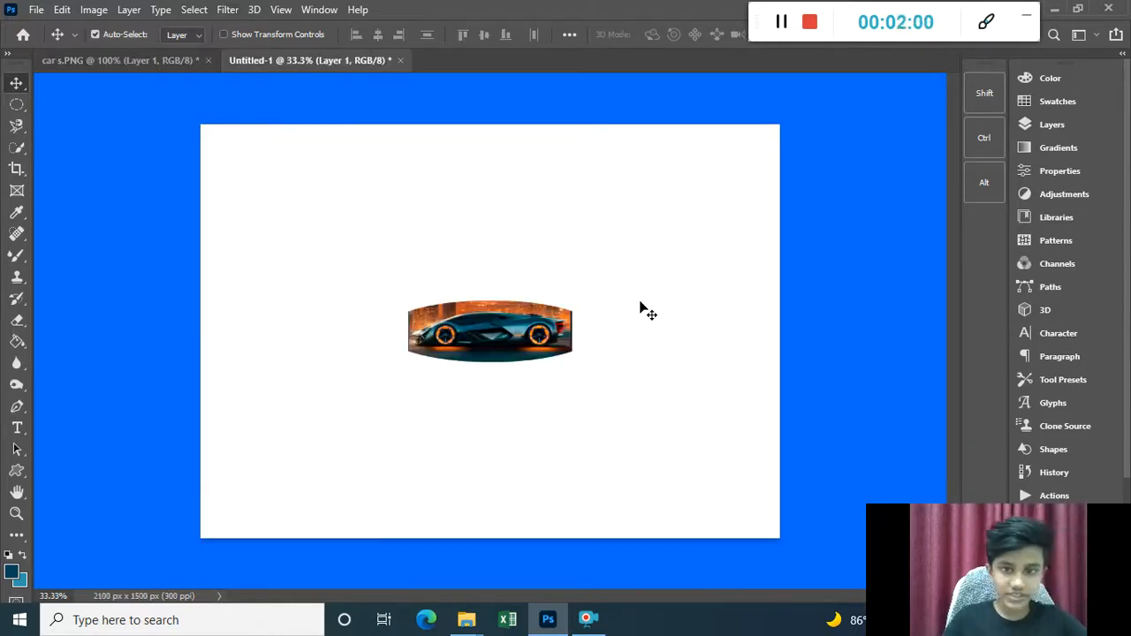
Scale the pasted car cutout to about 101.6% and place it at the canvas centre, X 1050 px, Y 750 px.
{"action": "left_click_drag", "start_coordinate": [521, 341], "coordinate": [491, 316]}
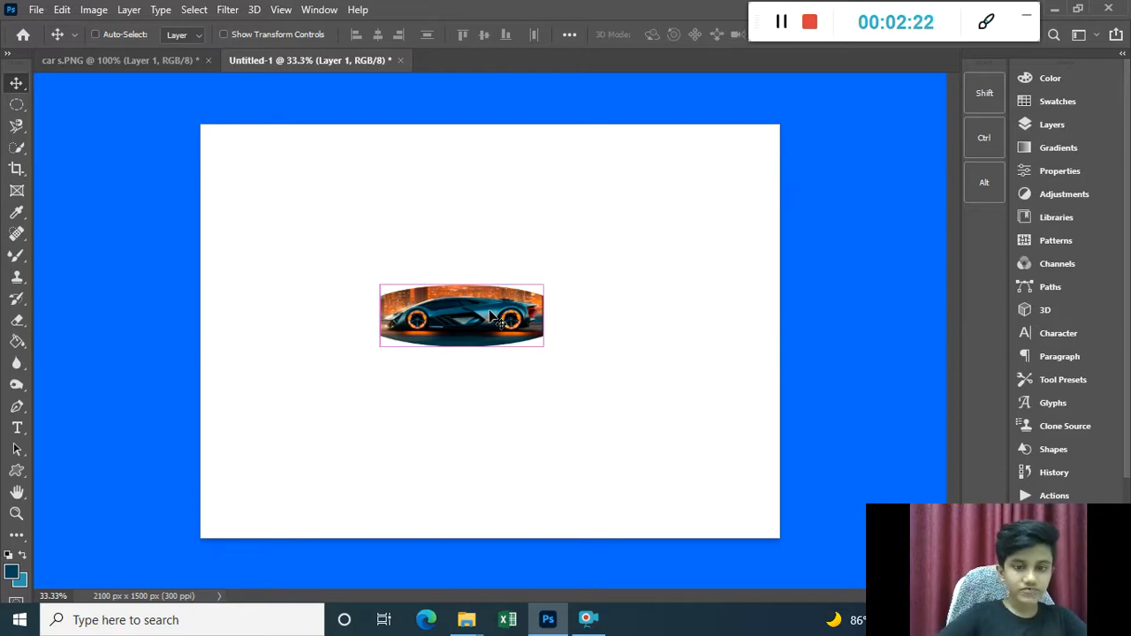
{"action": "key", "text": "ctrl+t"}
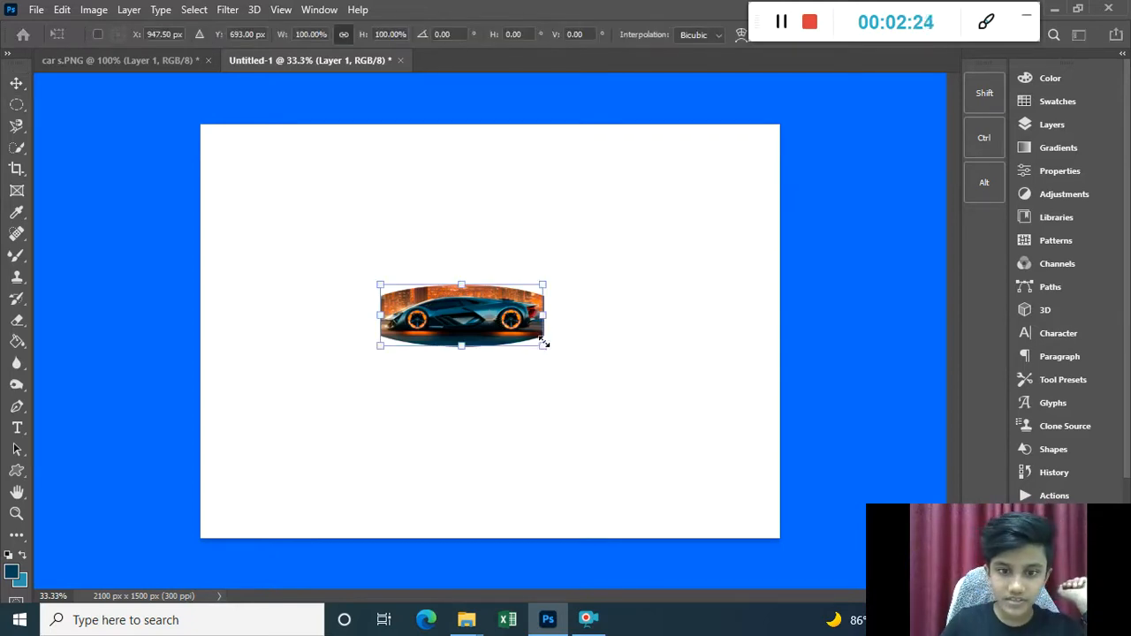
{"action": "left_click_drag", "start_coordinate": [544, 345], "coordinate": [535, 375]}
{"action": "left_click_drag", "start_coordinate": [517, 330], "coordinate": [543, 347]}
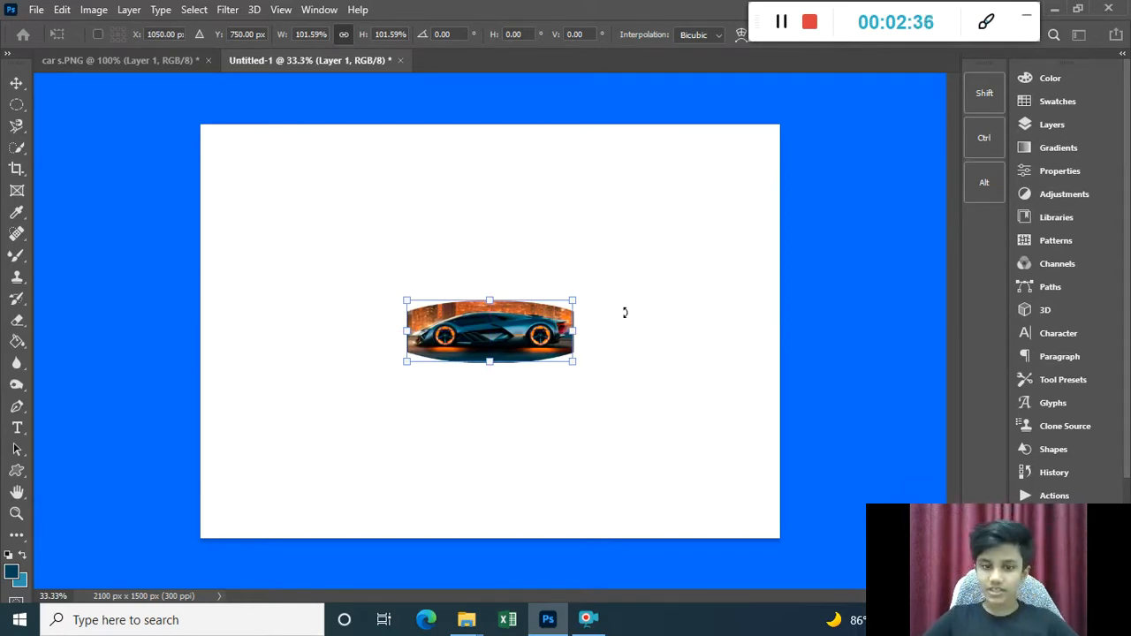
{"action": "key", "text": "Return"}
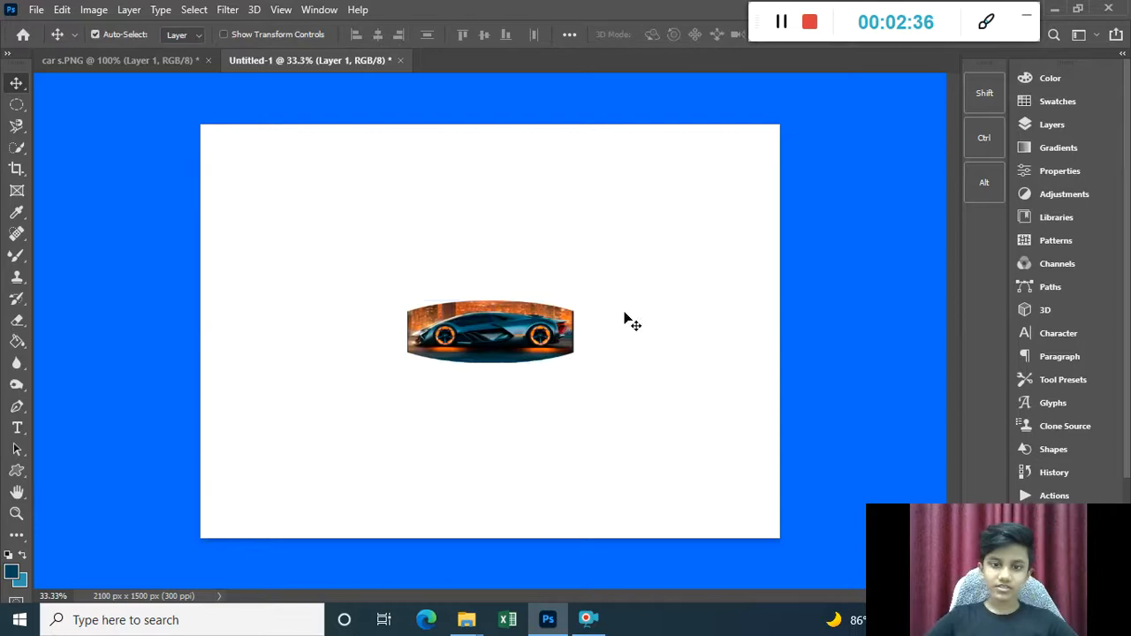
Fill the empty area around the car with the dark blue foreground colour using the Paint Bucket.
{"action": "left_click", "coordinate": [19, 344]}
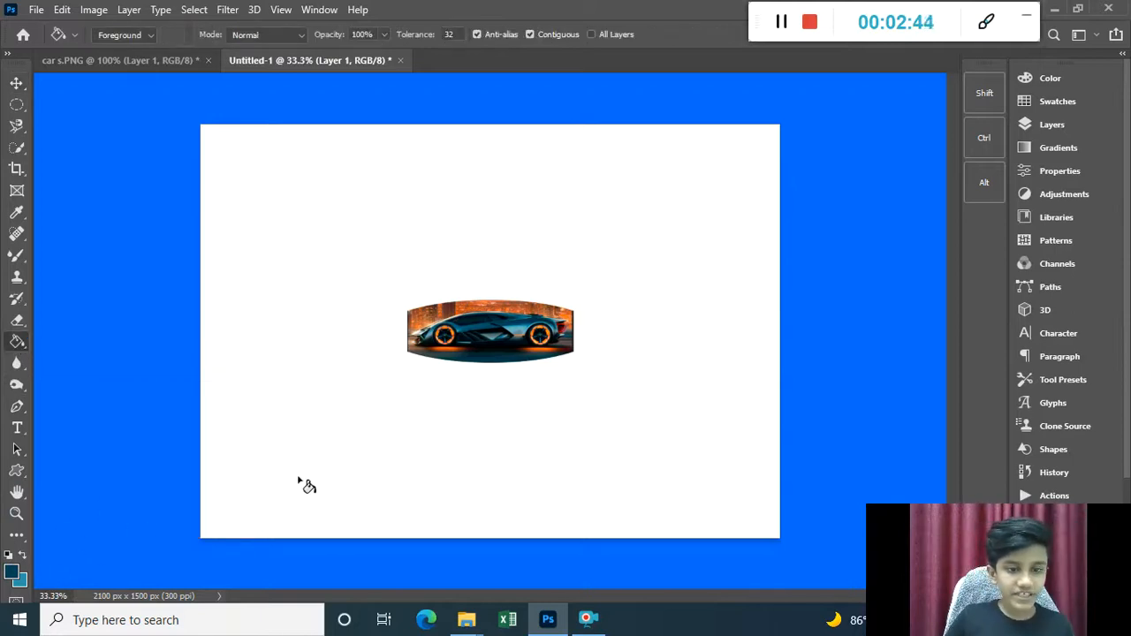
{"action": "left_click", "coordinate": [327, 448]}
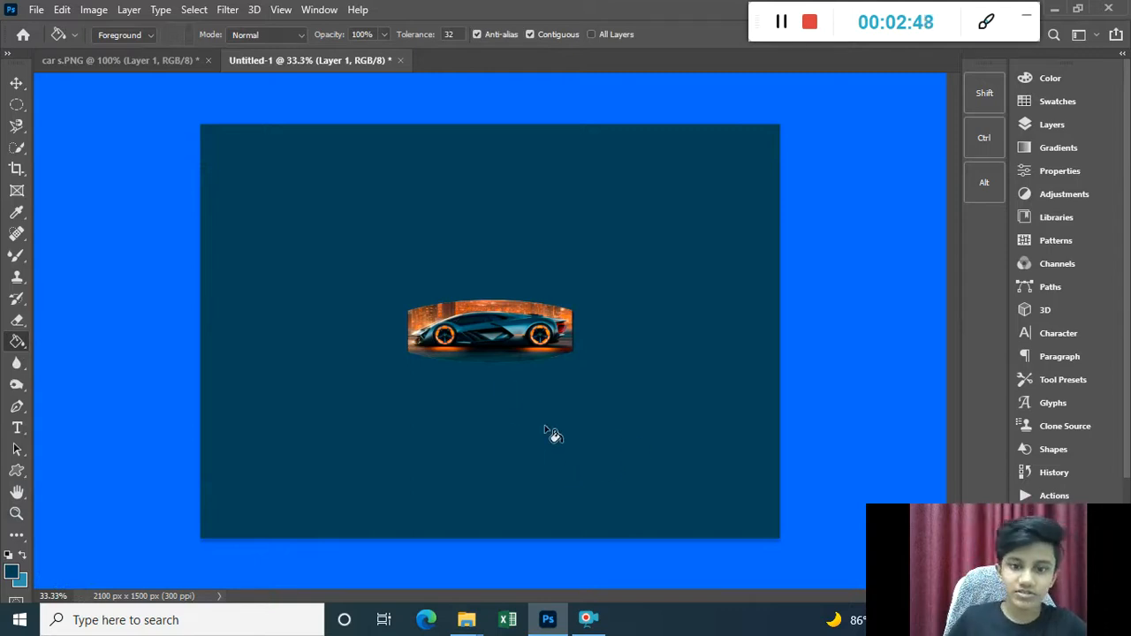
Set the foreground colour to pure red ff0000 and fill the area around the car with it.
{"action": "left_click", "coordinate": [13, 575]}
{"action": "left_click", "coordinate": [844, 333]}
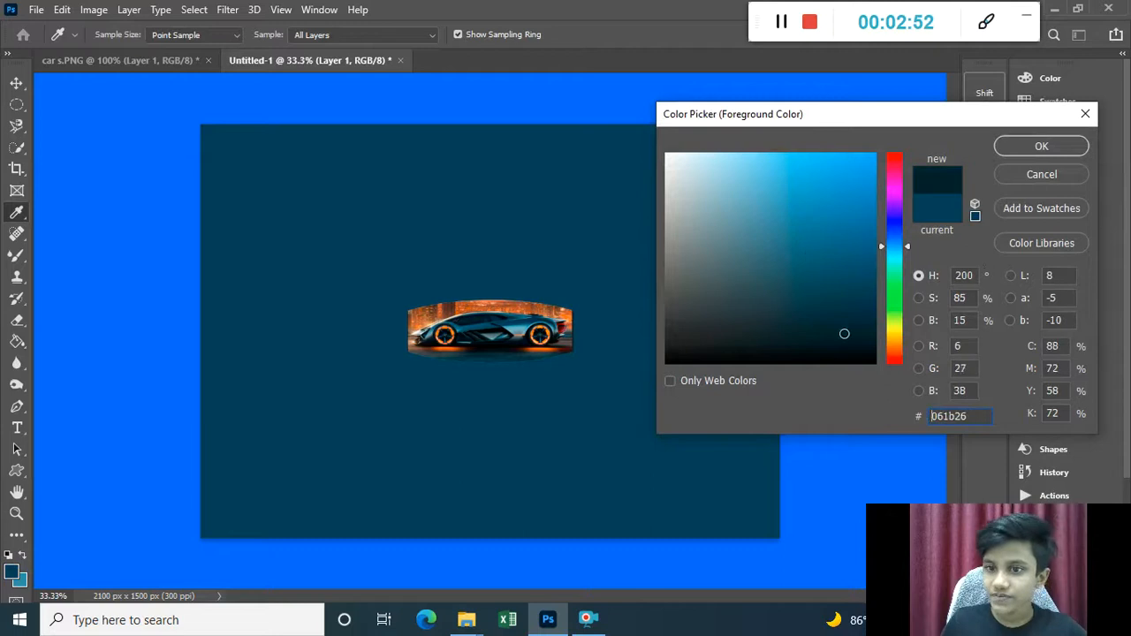
{"action": "left_click", "coordinate": [896, 164]}
{"action": "mouse_move", "coordinate": [816, 222]}
{"action": "left_mouse_down"}
{"action": "mouse_move", "coordinate": [942, 144]}
{"action": "mouse_move", "coordinate": [904, 139]}
{"action": "left_mouse_up"}
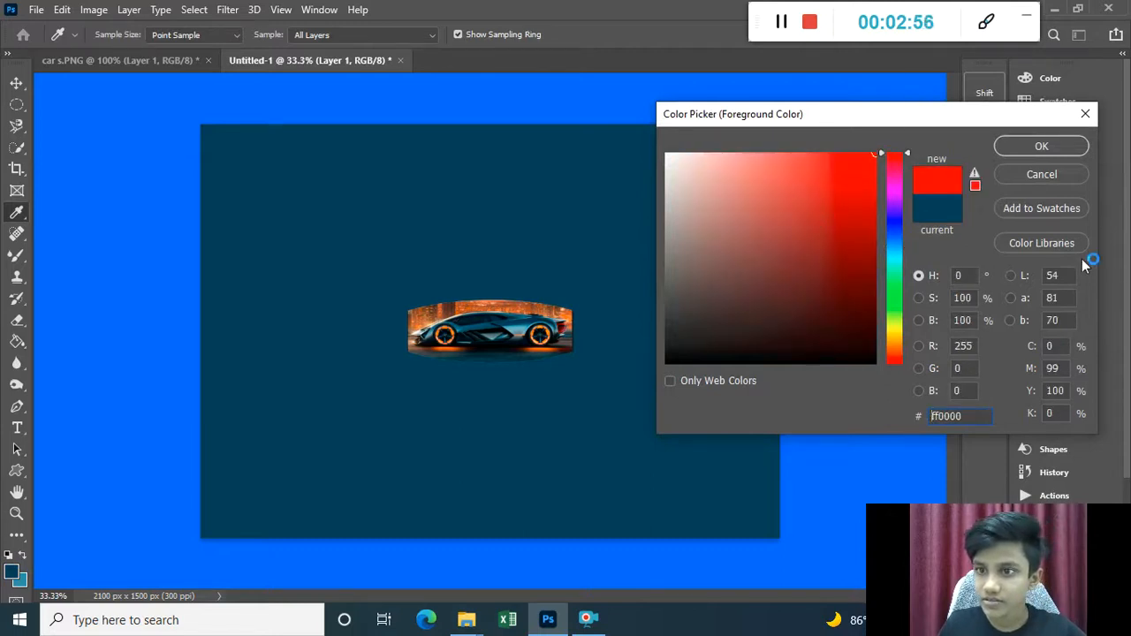
{"action": "left_click", "coordinate": [1040, 148]}
{"action": "key", "text": "g"}
{"action": "left_click", "coordinate": [698, 328]}
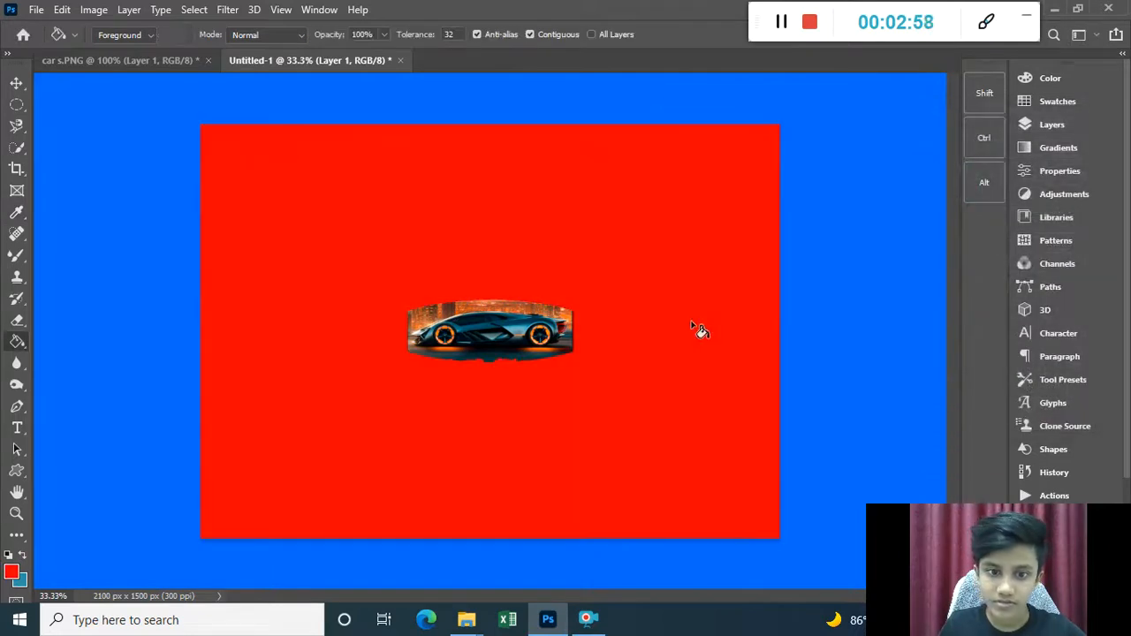
Undo the background fills, refill the white area around the car with red, and undo that fill as well.
{"action": "key", "text": "ctrl+z"}
{"action": "left_click", "coordinate": [389, 471]}
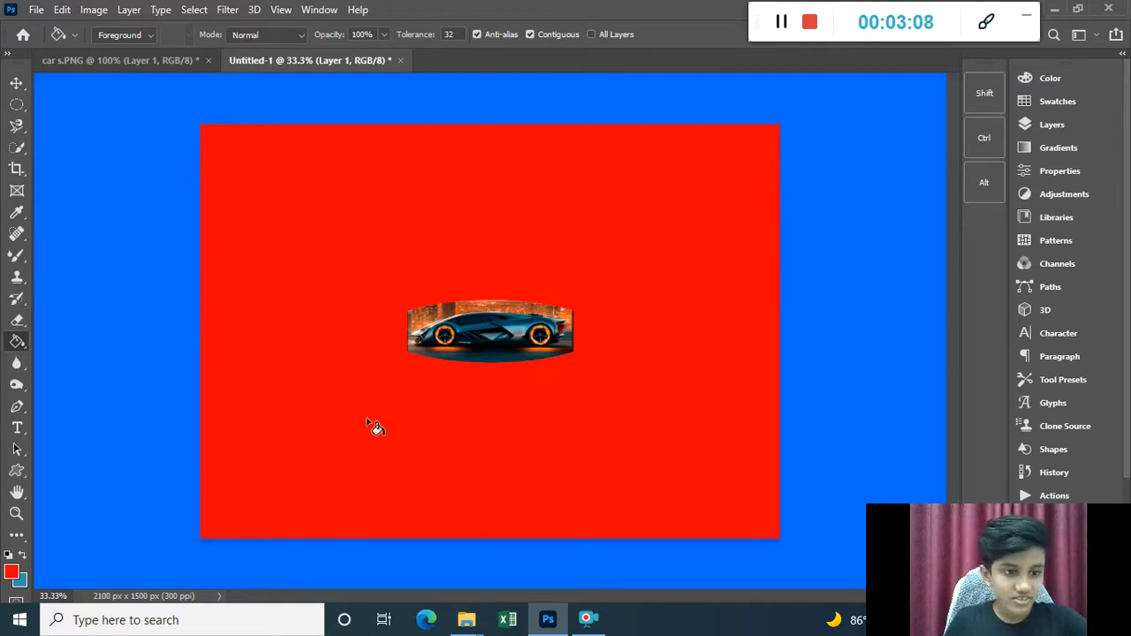
{"action": "key", "text": "ctrl+z"}
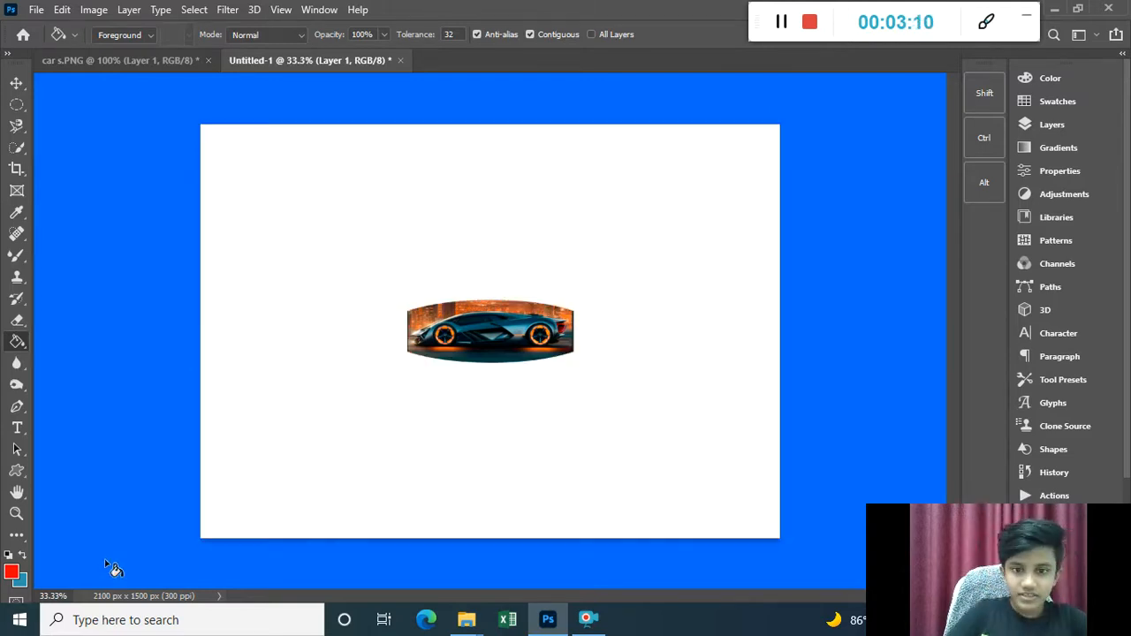
Set the foreground colour to the lighter red f64646 and fill the white area around the car with it.
{"action": "left_click", "coordinate": [13, 572]}
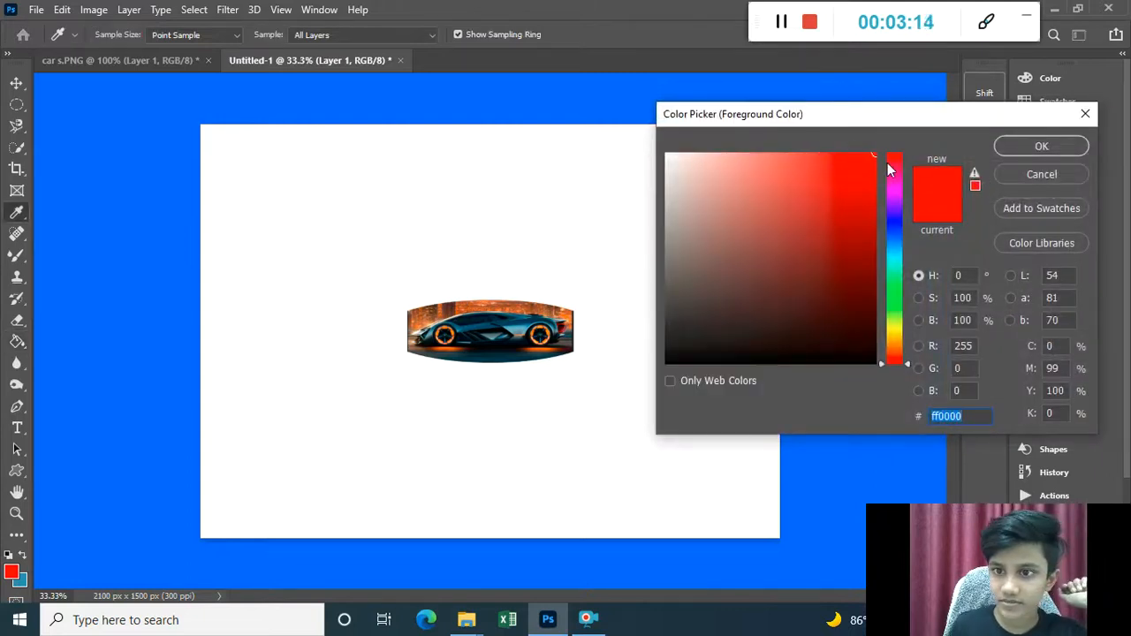
{"action": "left_click", "coordinate": [851, 160]}
{"action": "mouse_move", "coordinate": [851, 159]}
{"action": "left_mouse_down"}
{"action": "mouse_move", "coordinate": [815, 159]}
{"action": "mouse_move", "coordinate": [858, 160]}
{"action": "left_mouse_up"}
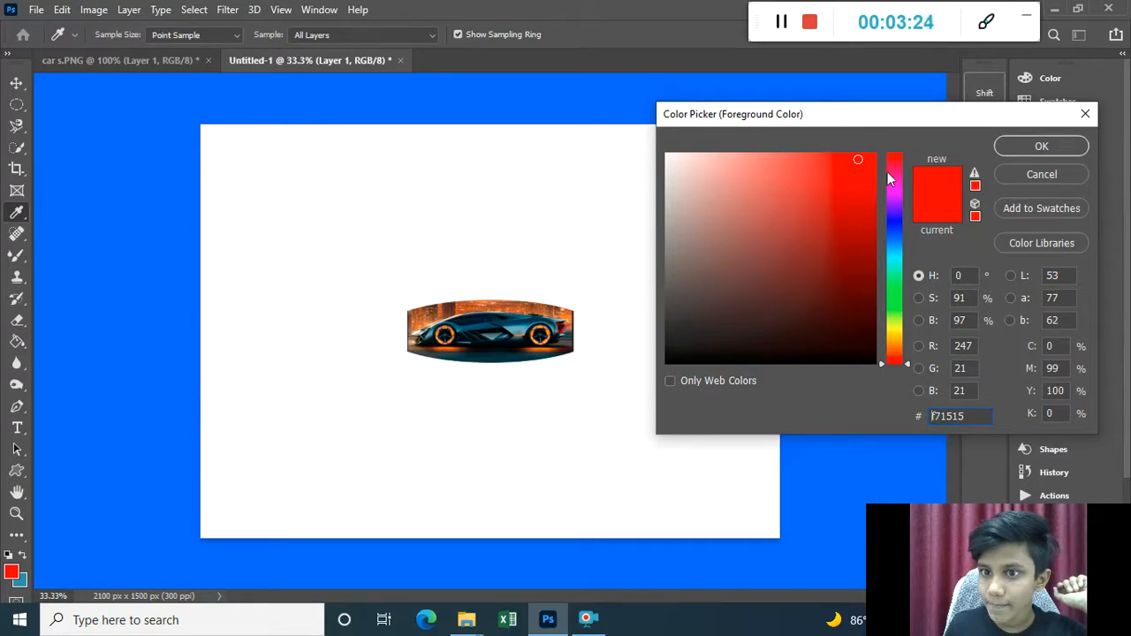
{"action": "mouse_move", "coordinate": [856, 162]}
{"action": "left_mouse_down"}
{"action": "mouse_move", "coordinate": [792, 161]}
{"action": "mouse_move", "coordinate": [823, 160]}
{"action": "mouse_move", "coordinate": [808, 160]}
{"action": "left_mouse_up"}
{"action": "mouse_move", "coordinate": [819, 160]}
{"action": "left_mouse_down"}
{"action": "mouse_move", "coordinate": [827, 171]}
{"action": "mouse_move", "coordinate": [816, 160]}
{"action": "left_mouse_up"}
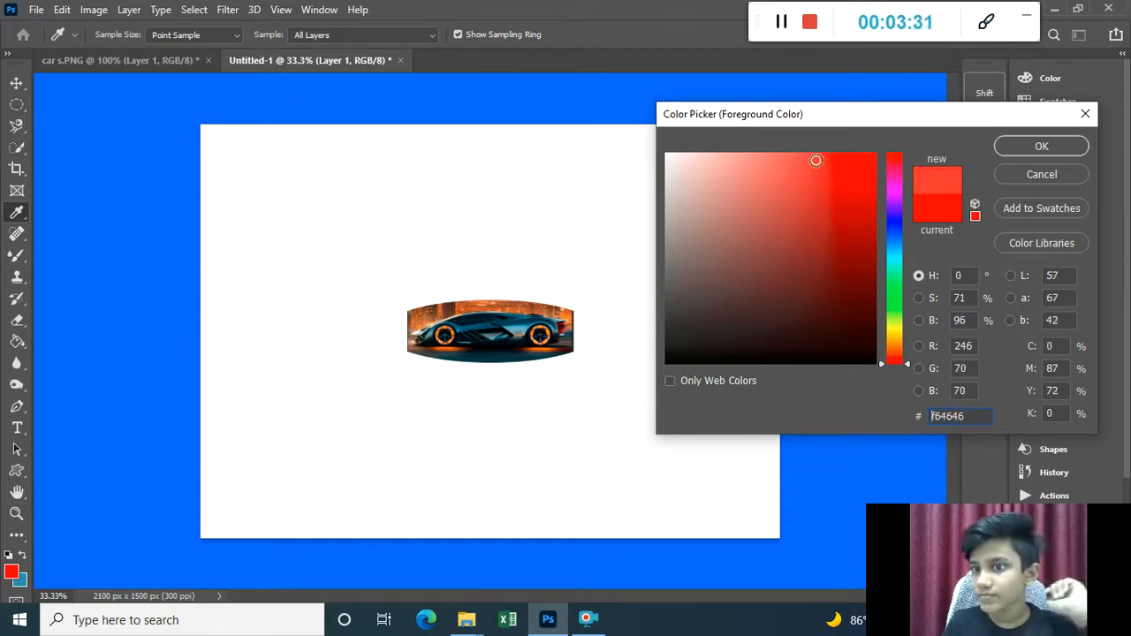
{"action": "left_click", "coordinate": [1042, 148]}
{"action": "key", "text": "g"}
{"action": "left_click", "coordinate": [741, 265]}
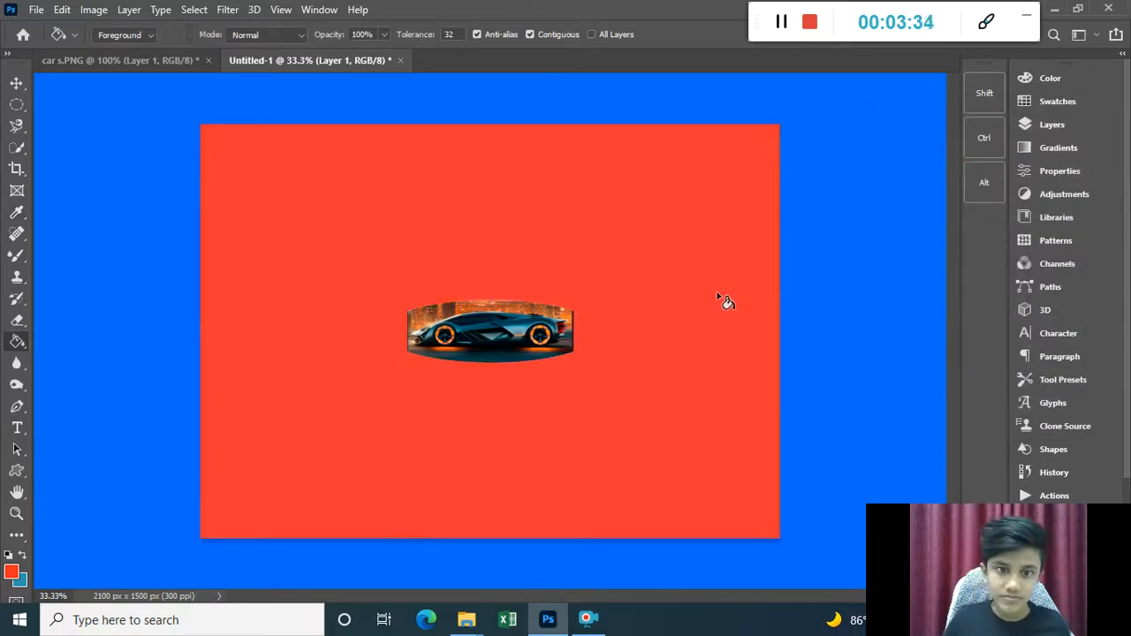
Swap the foreground and background colours and fill the area around the car with the teal blue foreground.
{"action": "left_click", "coordinate": [23, 555]}
{"action": "left_click", "coordinate": [302, 422]}
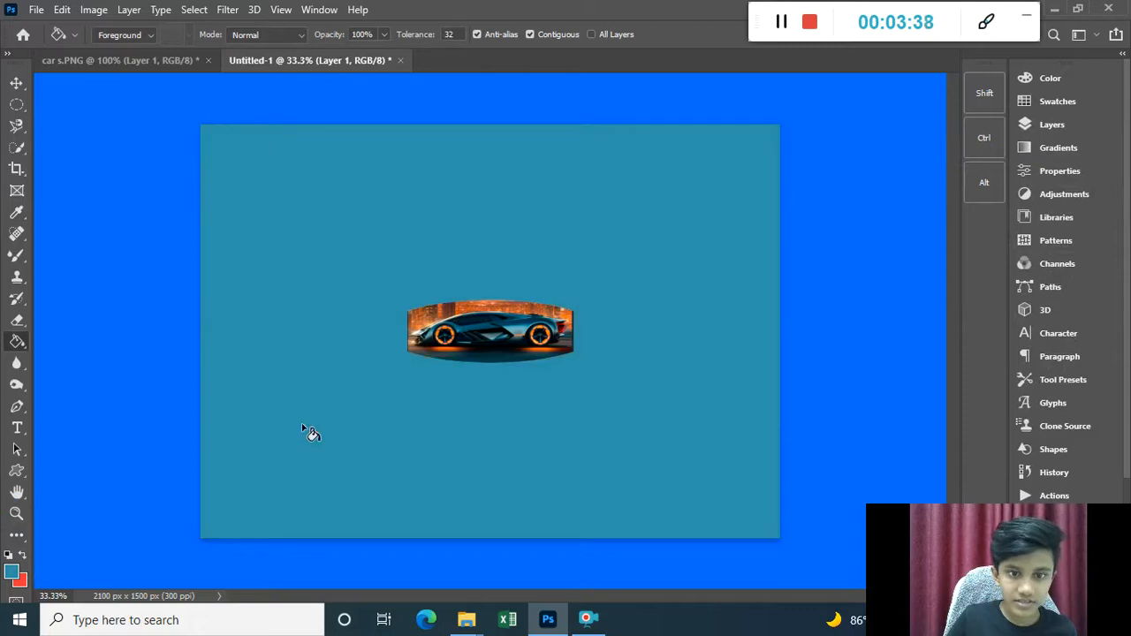
Set the foreground colour to bright green 18ff00 and fill the area around the car with it.
{"action": "left_click", "coordinate": [11, 574]}
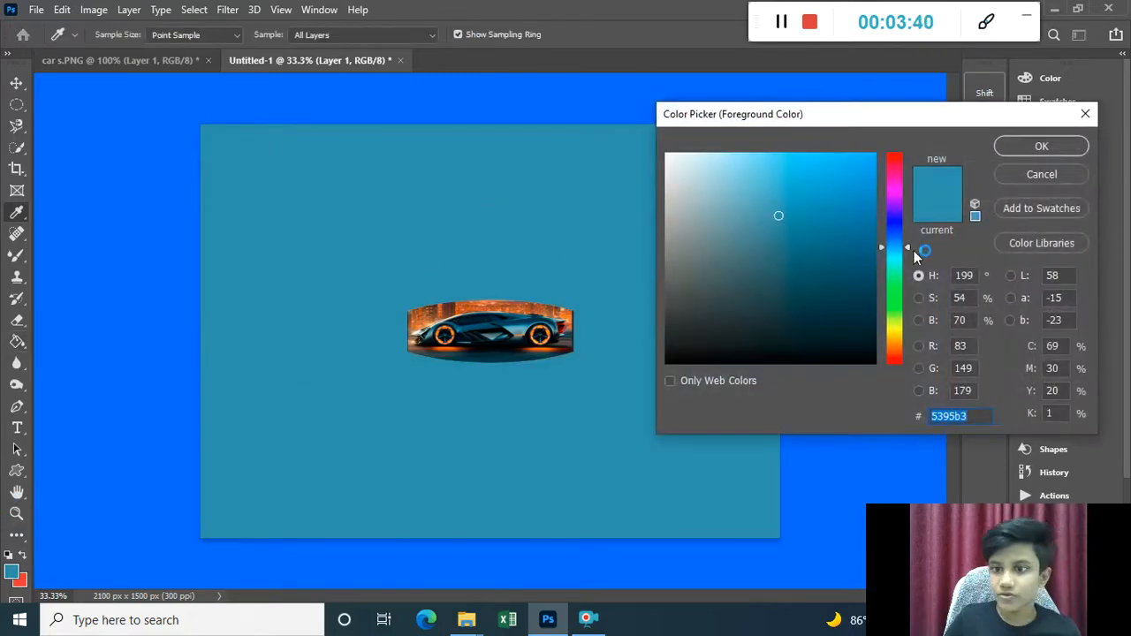
{"action": "left_click", "coordinate": [898, 297]}
{"action": "left_click_drag", "start_coordinate": [795, 287], "coordinate": [879, 152]}
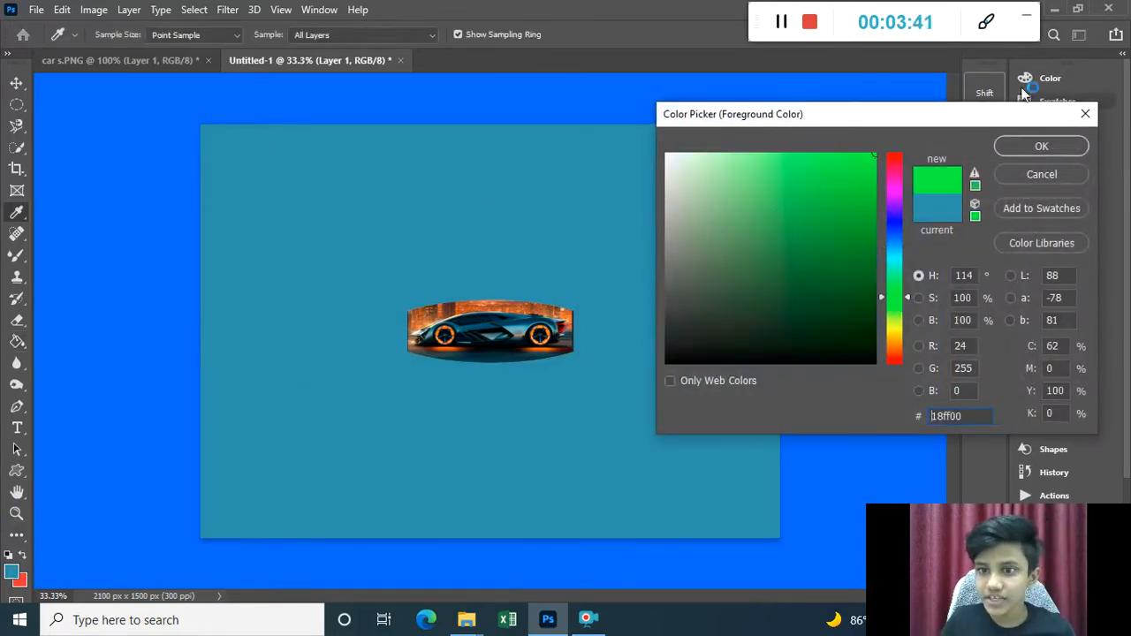
{"action": "left_click", "coordinate": [1057, 154]}
{"action": "left_click", "coordinate": [669, 269]}
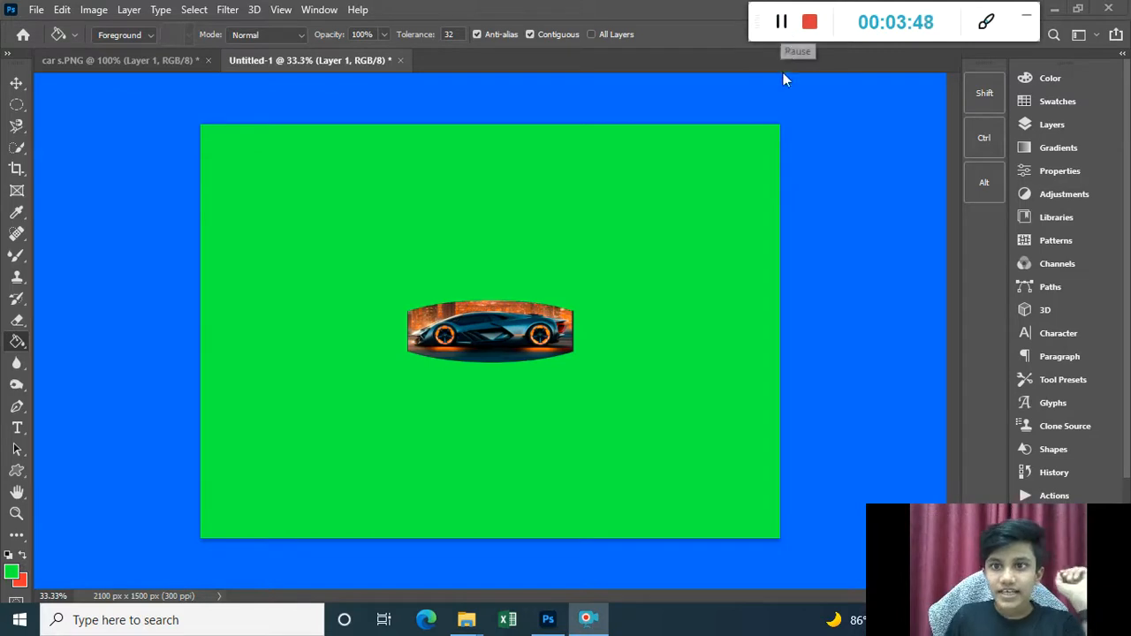
Switch to the car s.PNG document and try deleting the car inside the elliptical selection.
{"action": "left_click", "coordinate": [16, 105]}
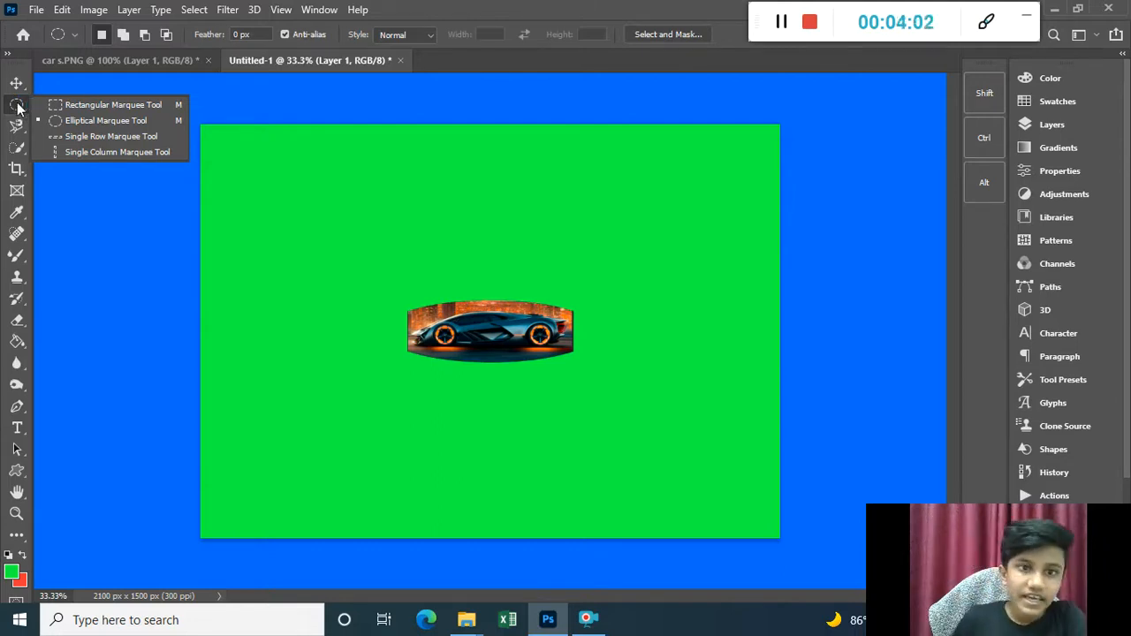
{"action": "left_click", "coordinate": [146, 56]}
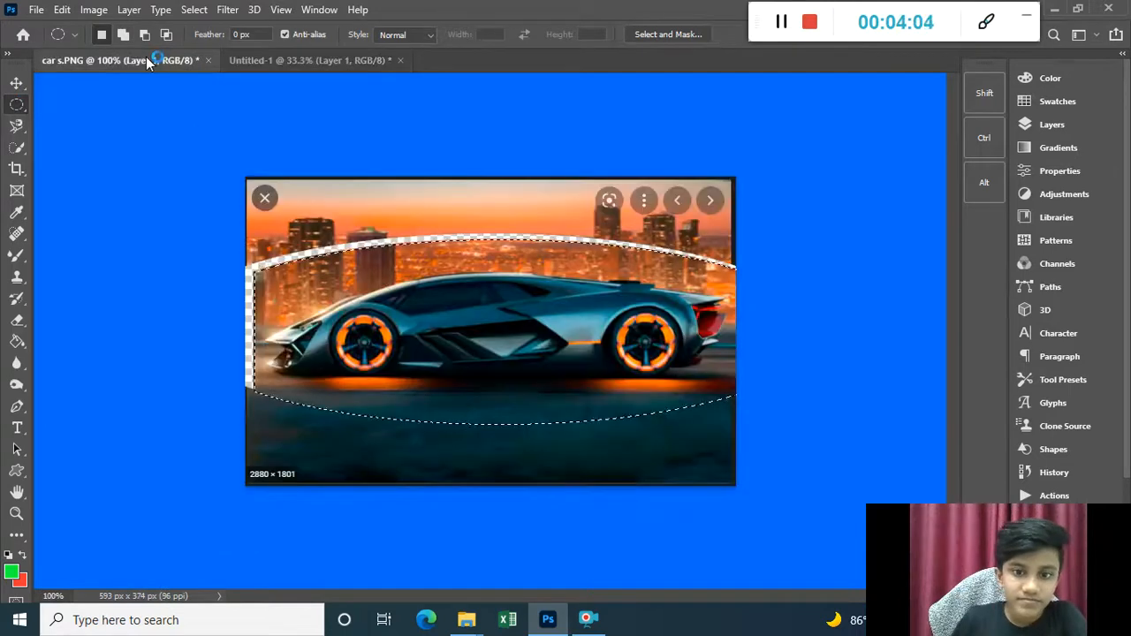
{"action": "key", "text": "Delete"}
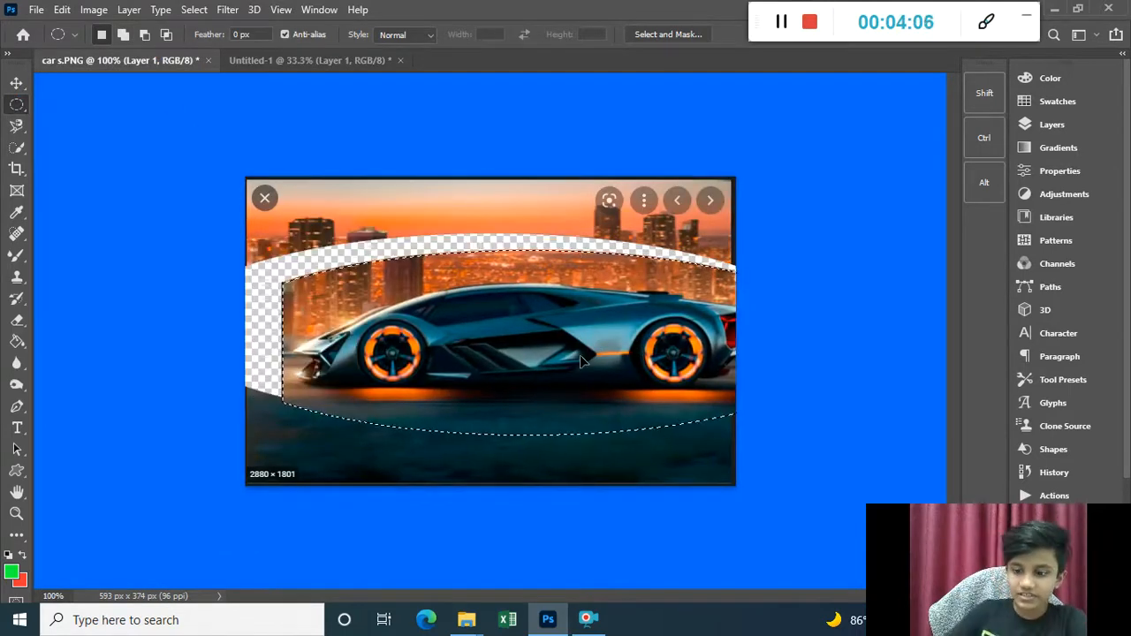
{"action": "left_click", "coordinate": [312, 59]}
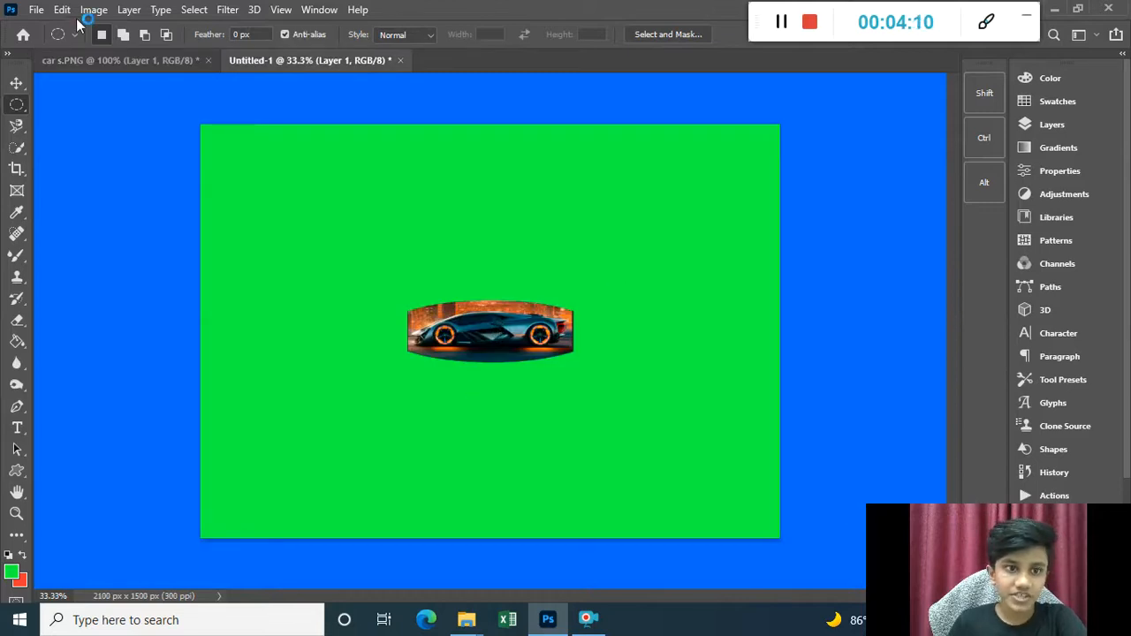
{"action": "left_click", "coordinate": [130, 61]}
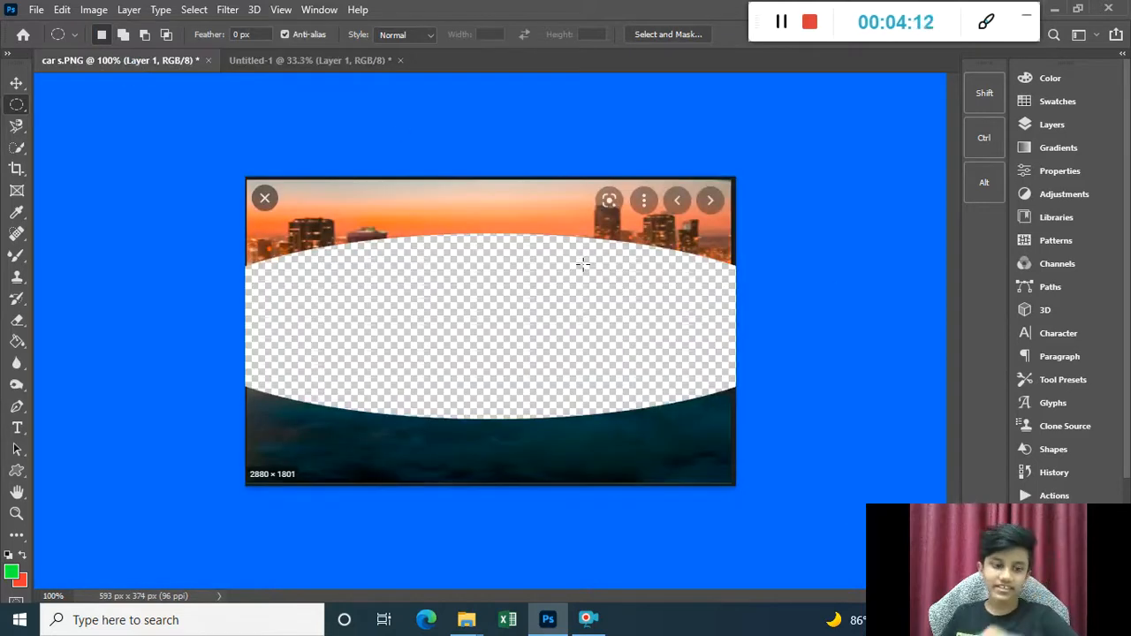
Undo the deletion and the moves of the elliptical car cutout, and clear the selection.
{"action": "key", "text": "ctrl+z"}
{"action": "key", "text": "ctrl+z"}
{"action": "key", "text": "ctrl+z"}
{"action": "key", "text": "ctrl+z"}
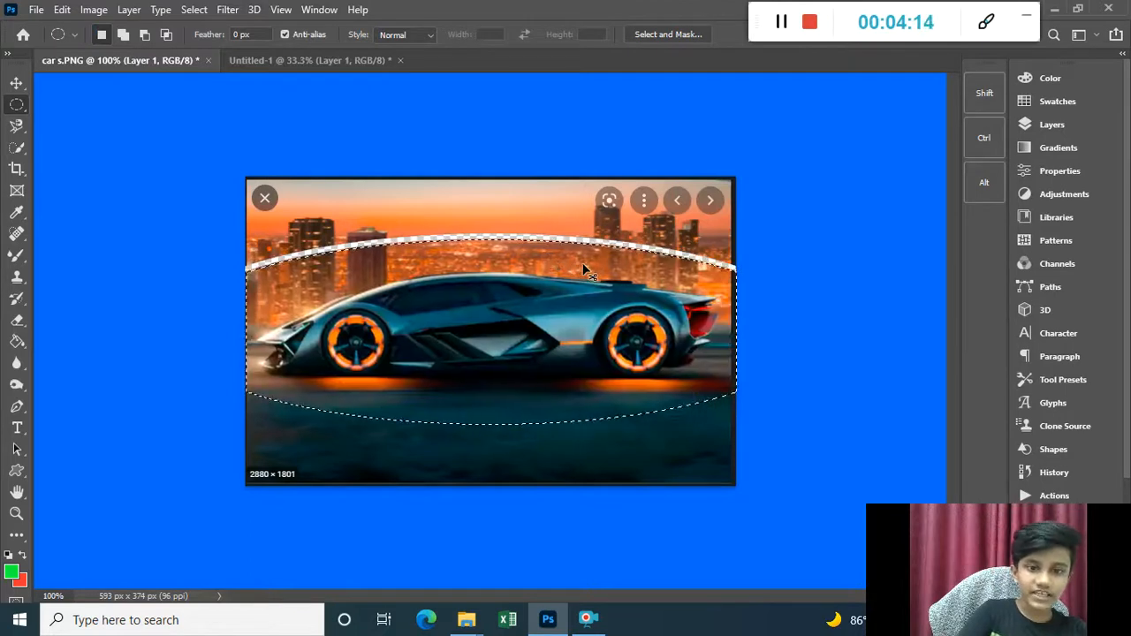
{"action": "key", "text": "ctrl+d"}
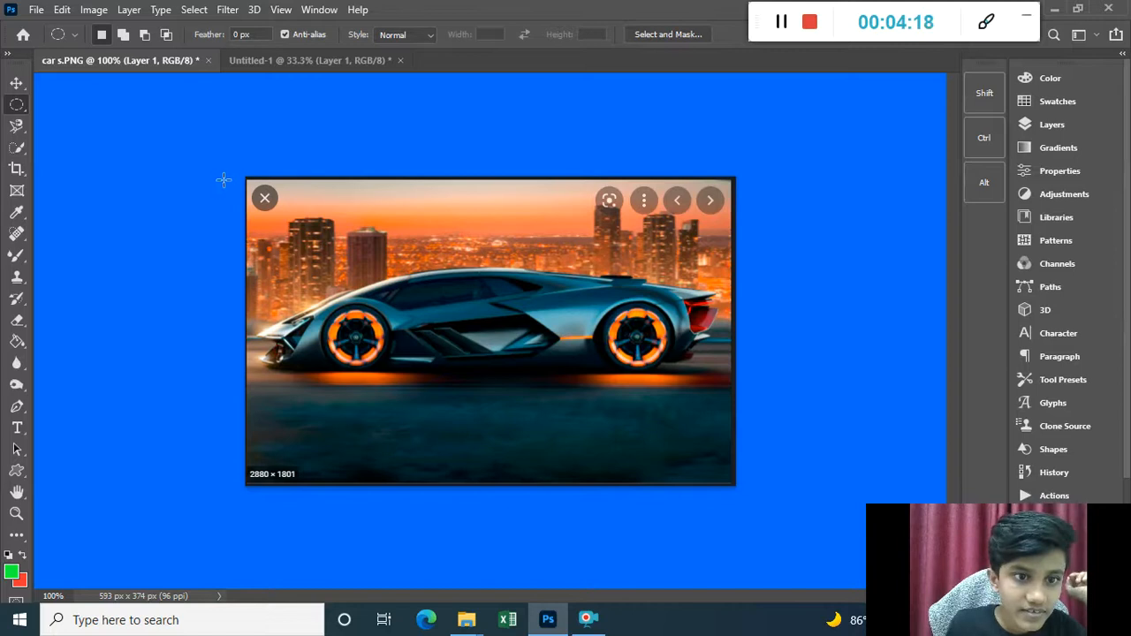
{"action": "left_click_drag", "start_coordinate": [245, 173], "coordinate": [752, 228]}
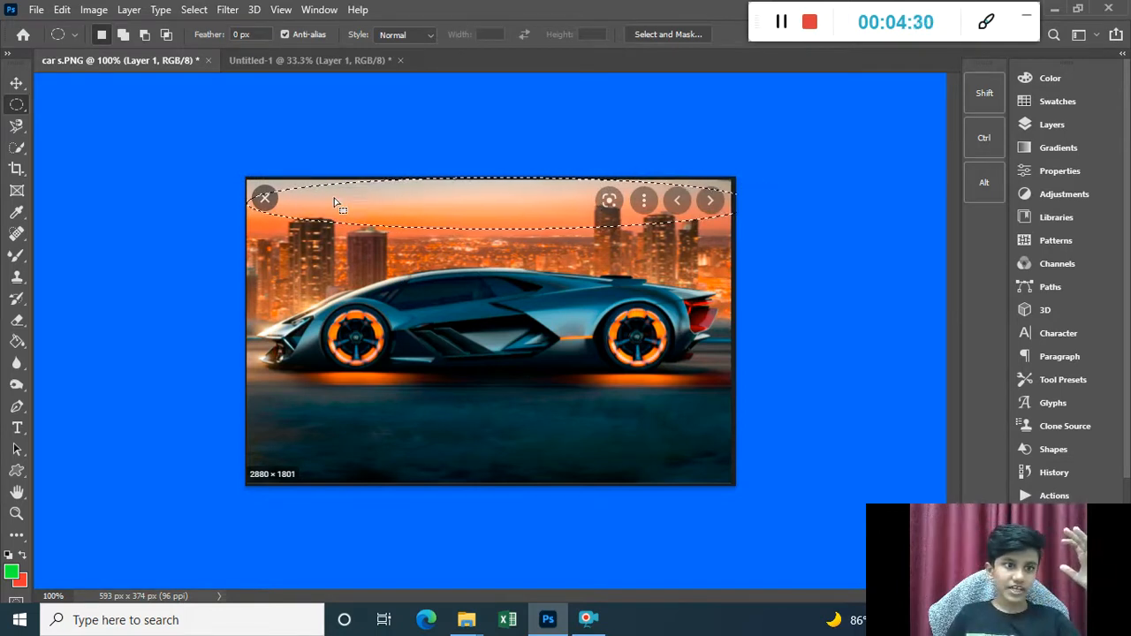
{"action": "left_click", "coordinate": [57, 102]}
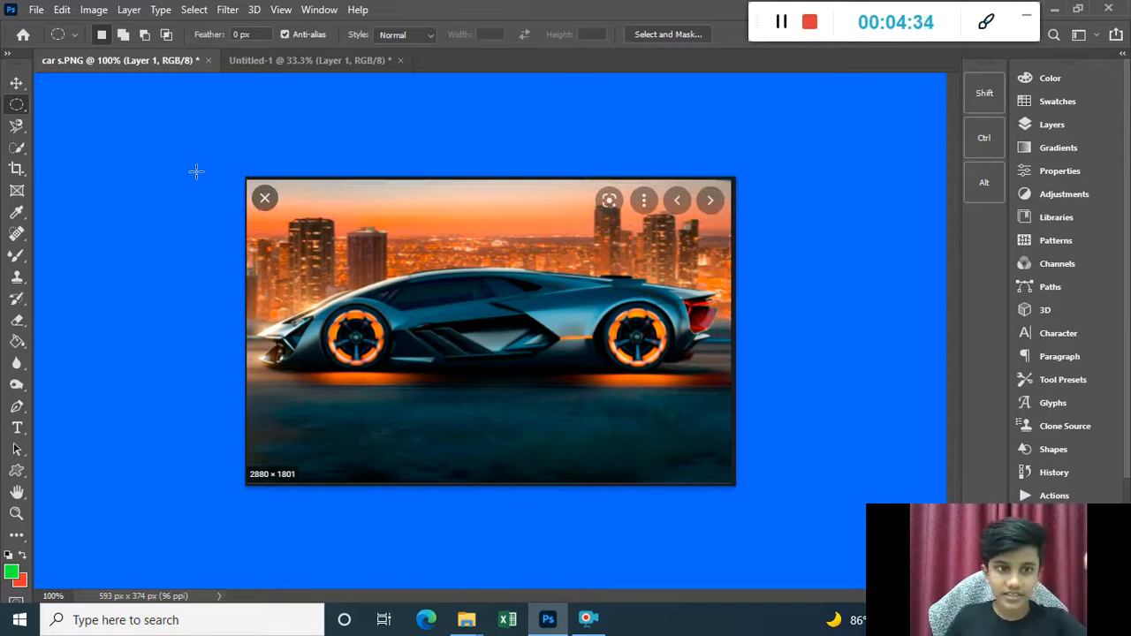
{"action": "left_click_drag", "start_coordinate": [172, 177], "coordinate": [749, 216]}
{"action": "left_click", "coordinate": [749, 216]}
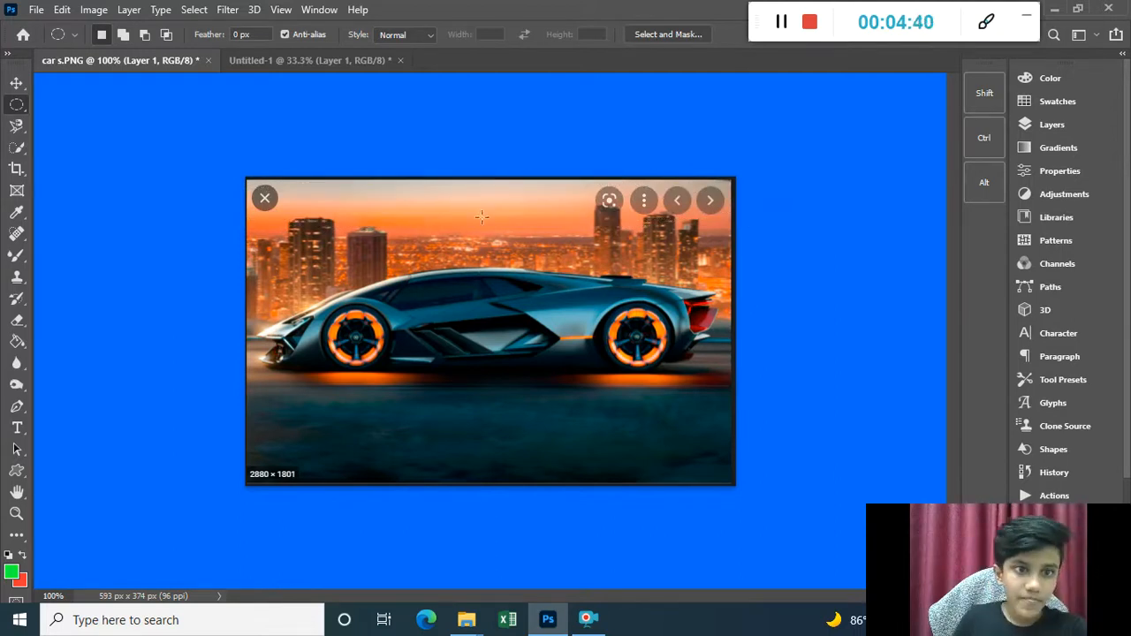
Select the curved sky strip along the image's upper edge with the Elliptical Marquee, move it down and delete it.
{"action": "left_click_drag", "start_coordinate": [182, 150], "coordinate": [767, 235]}
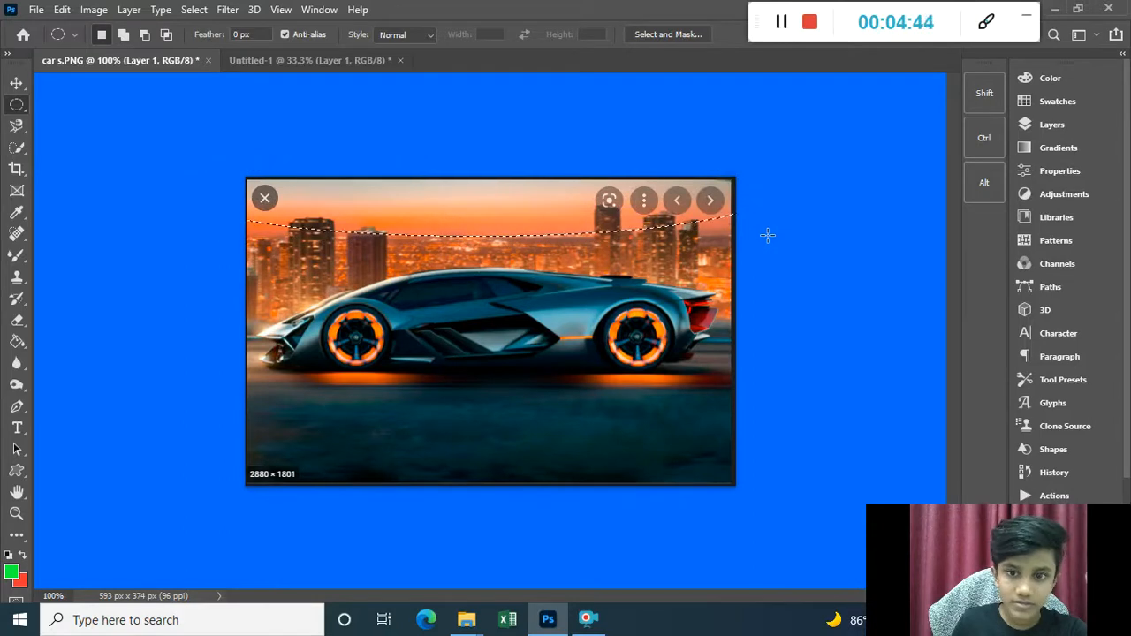
{"action": "left_click", "coordinate": [15, 82]}
{"action": "left_click_drag", "start_coordinate": [545, 207], "coordinate": [534, 424]}
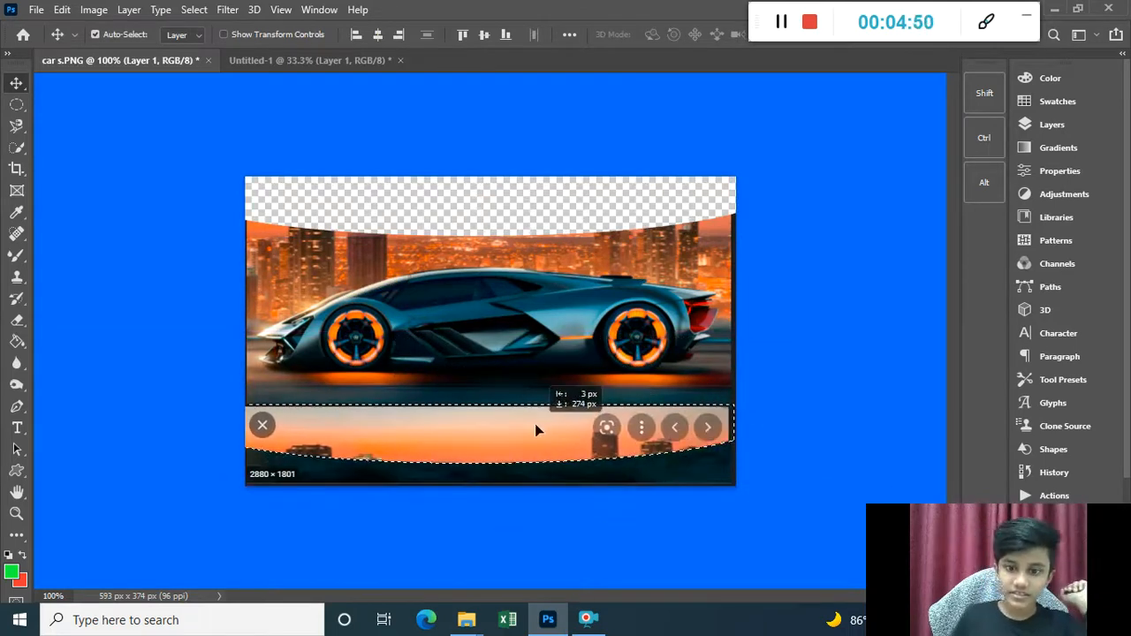
{"action": "key", "text": "ctrl+z"}
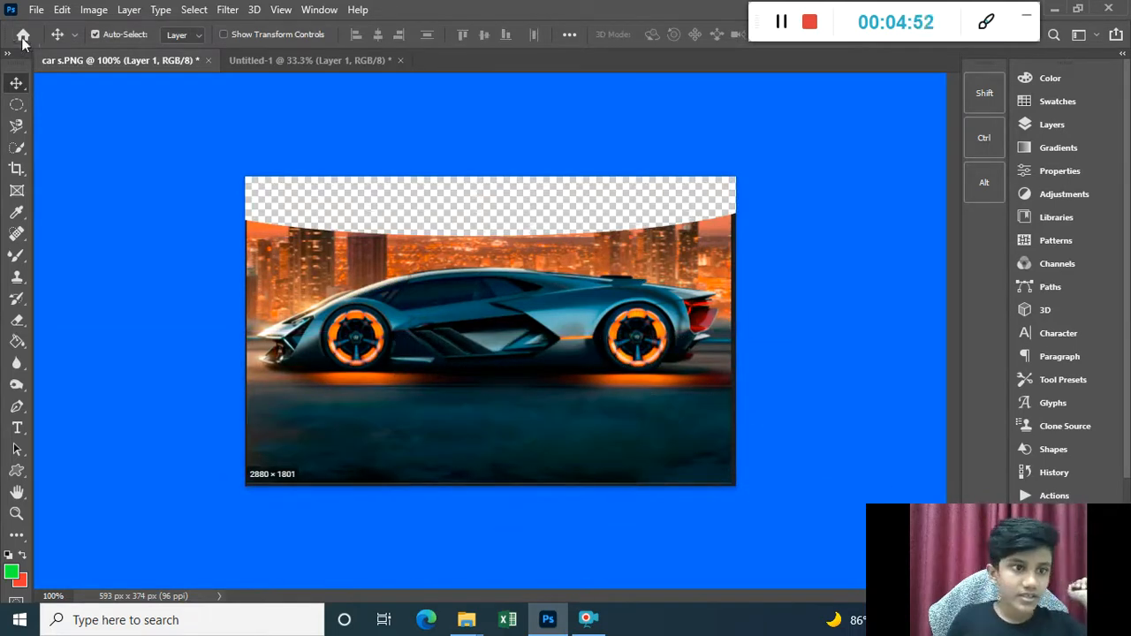
Select a curved strip of road along the image's lower edge with the Elliptical Marquee Tool and remove it.
{"action": "left_click", "coordinate": [12, 104]}
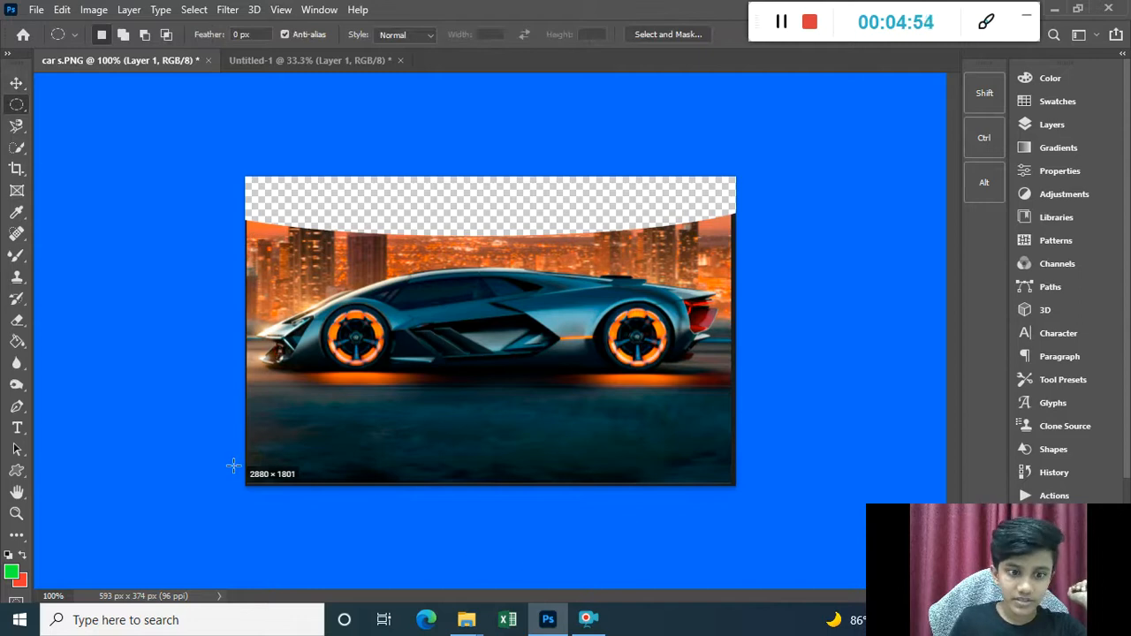
{"action": "left_click_drag", "start_coordinate": [165, 452], "coordinate": [815, 536]}
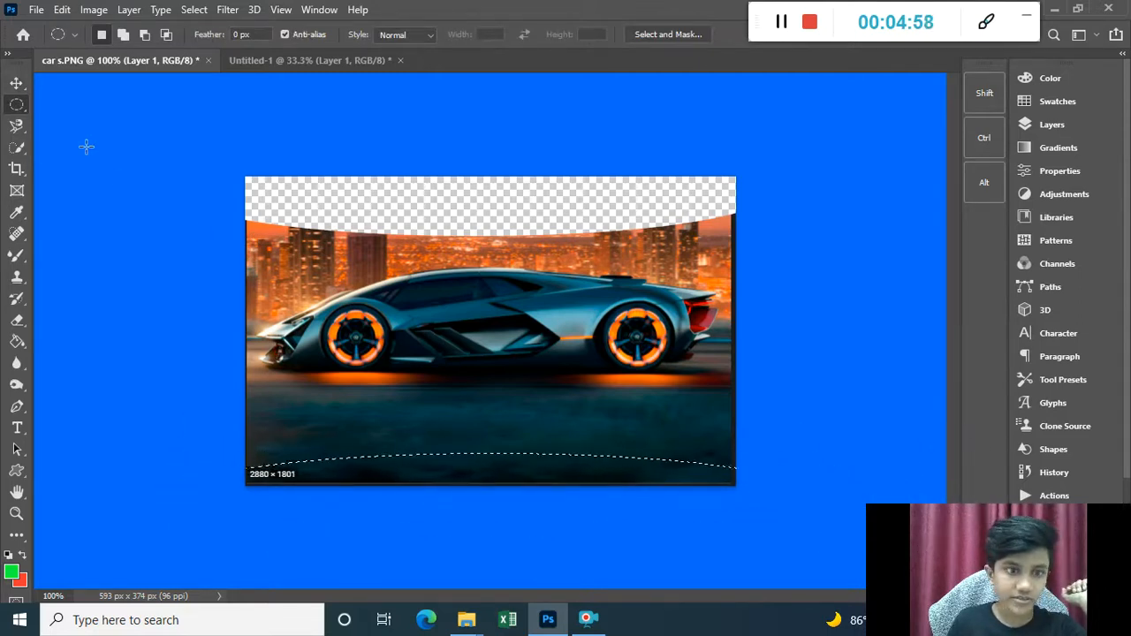
{"action": "left_click", "coordinate": [17, 82]}
{"action": "left_click_drag", "start_coordinate": [575, 462], "coordinate": [549, 384]}
{"action": "key", "text": "ctrl+d"}
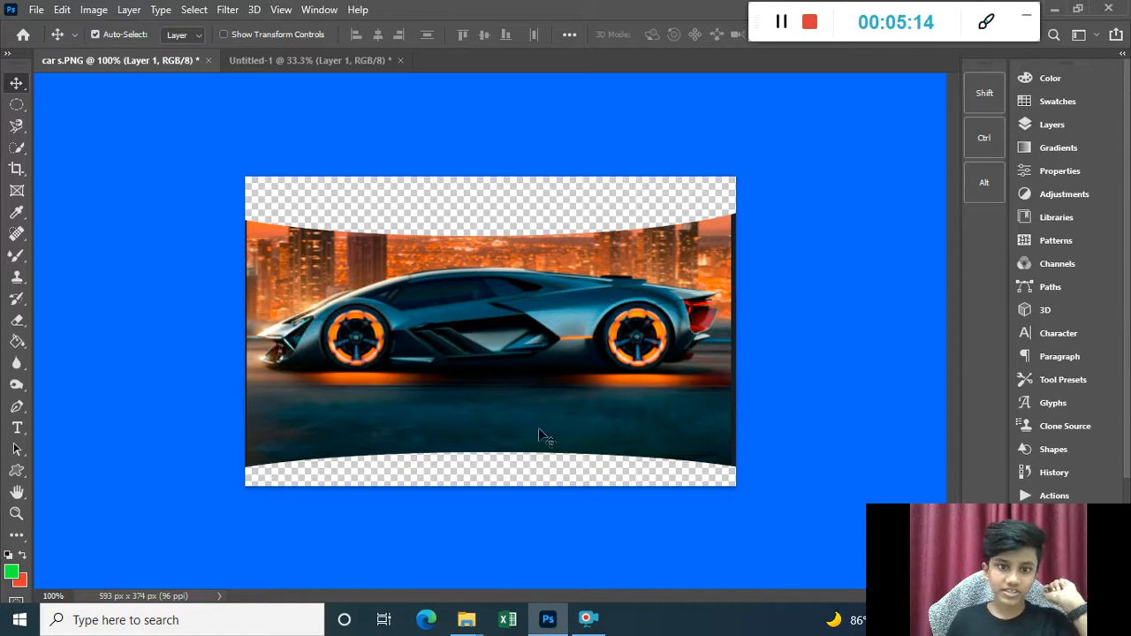
Cut a second, deeper elliptical strip from the road above the removed lower edge and delete it.
{"action": "left_click", "coordinate": [17, 104]}
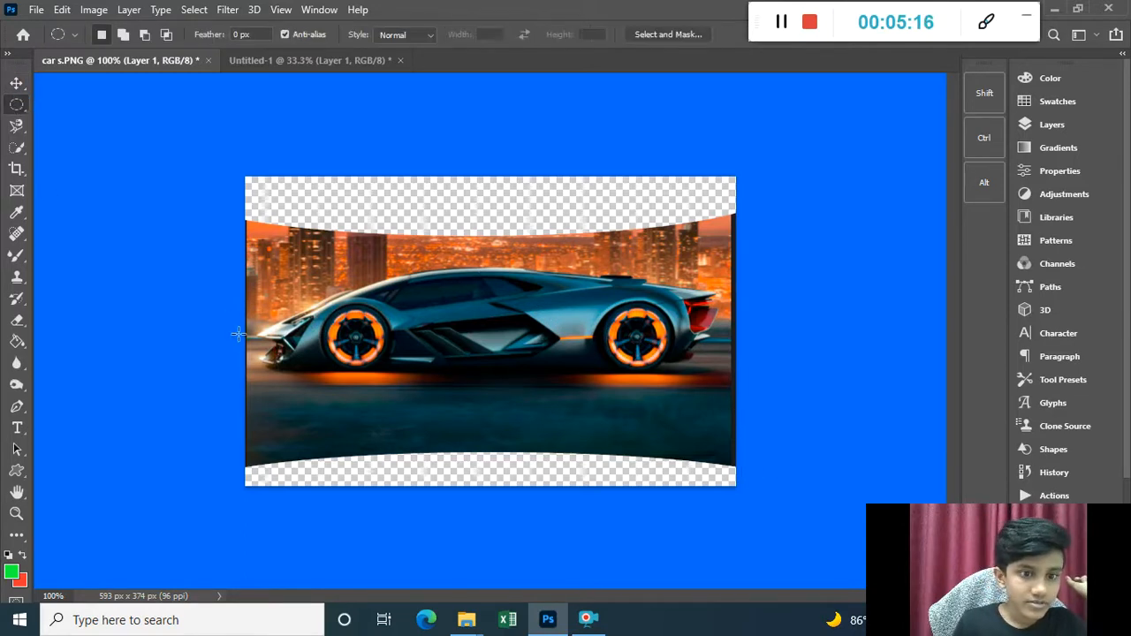
{"action": "left_click_drag", "start_coordinate": [183, 429], "coordinate": [795, 546]}
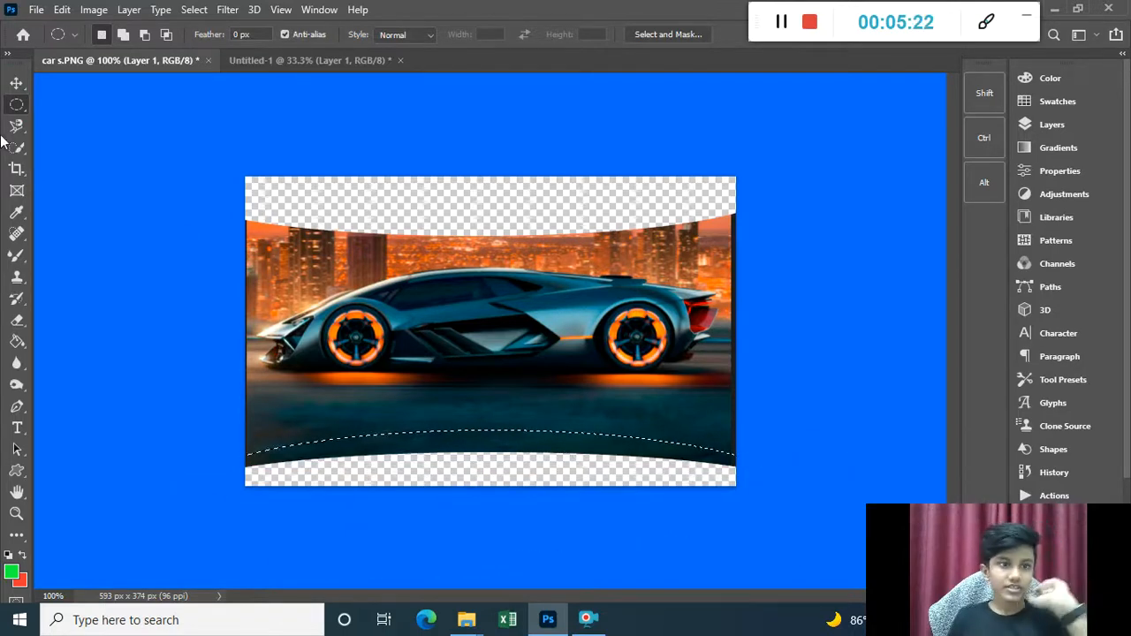
{"action": "left_click", "coordinate": [17, 82]}
{"action": "left_click_drag", "start_coordinate": [555, 443], "coordinate": [493, 419]}
{"action": "key", "text": "Delete"}
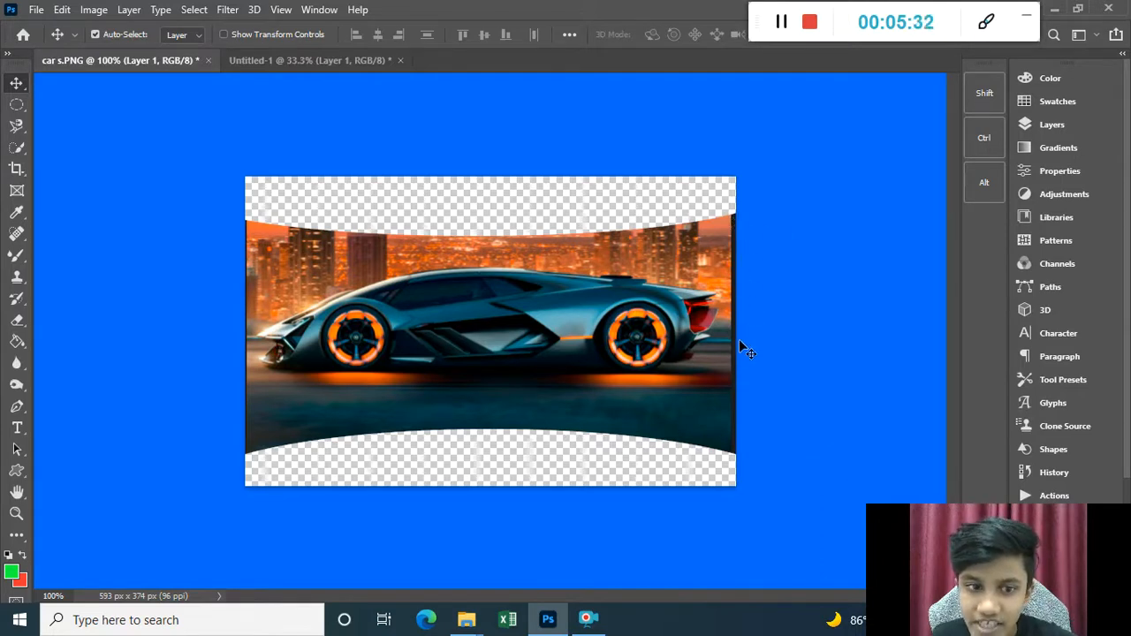
Select the narrow dark strip along the image's right edge with the Rectangular Marquee Tool, move it over the car and delete it.
{"action": "left_click", "coordinate": [16, 106]}
{"action": "right_click", "coordinate": [15, 107]}
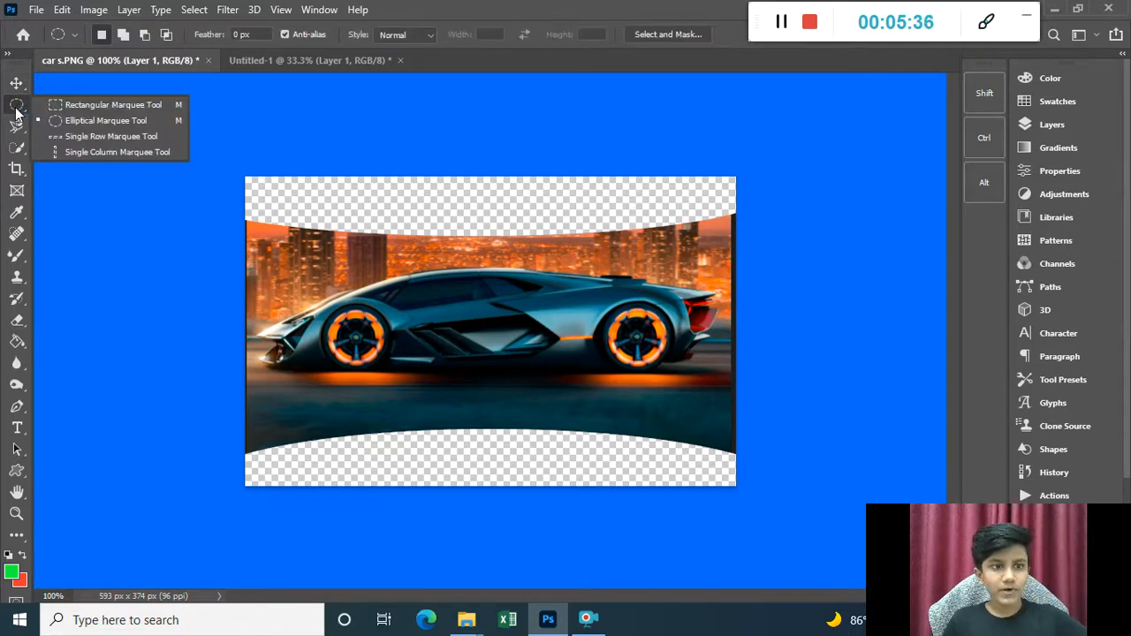
{"action": "left_click", "coordinate": [115, 104]}
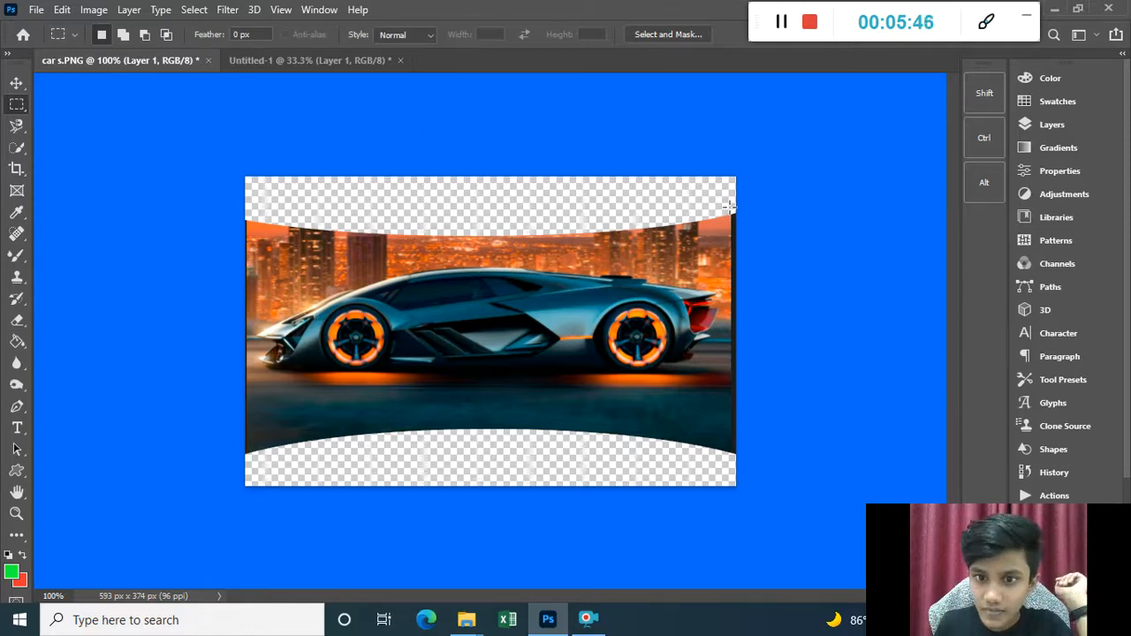
{"action": "left_click_drag", "start_coordinate": [730, 207], "coordinate": [823, 476]}
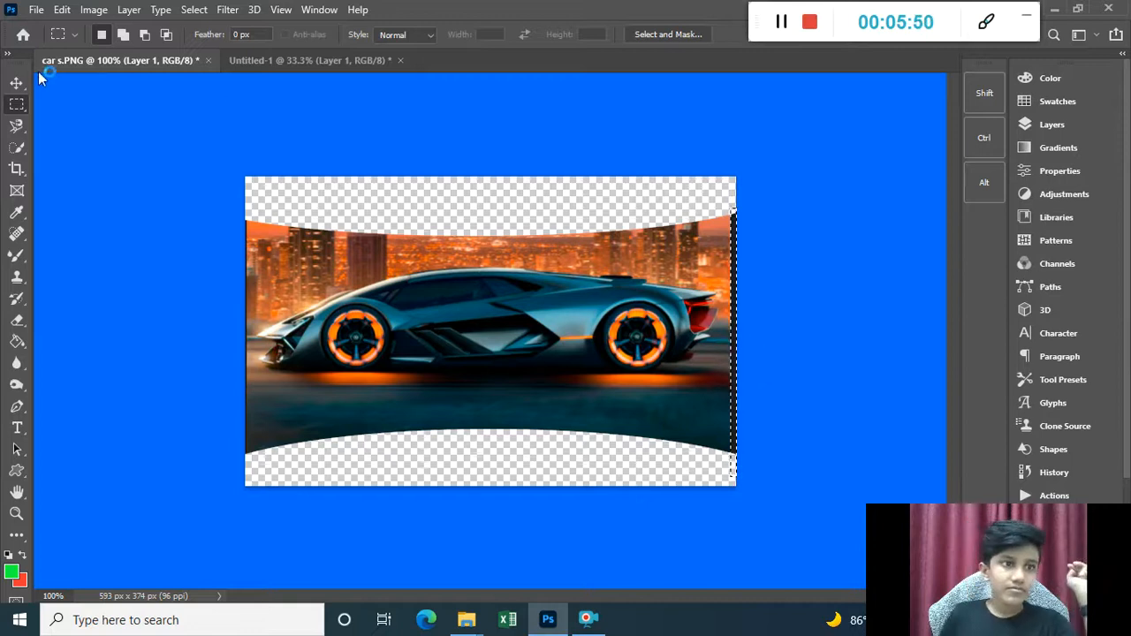
{"action": "left_click", "coordinate": [17, 82]}
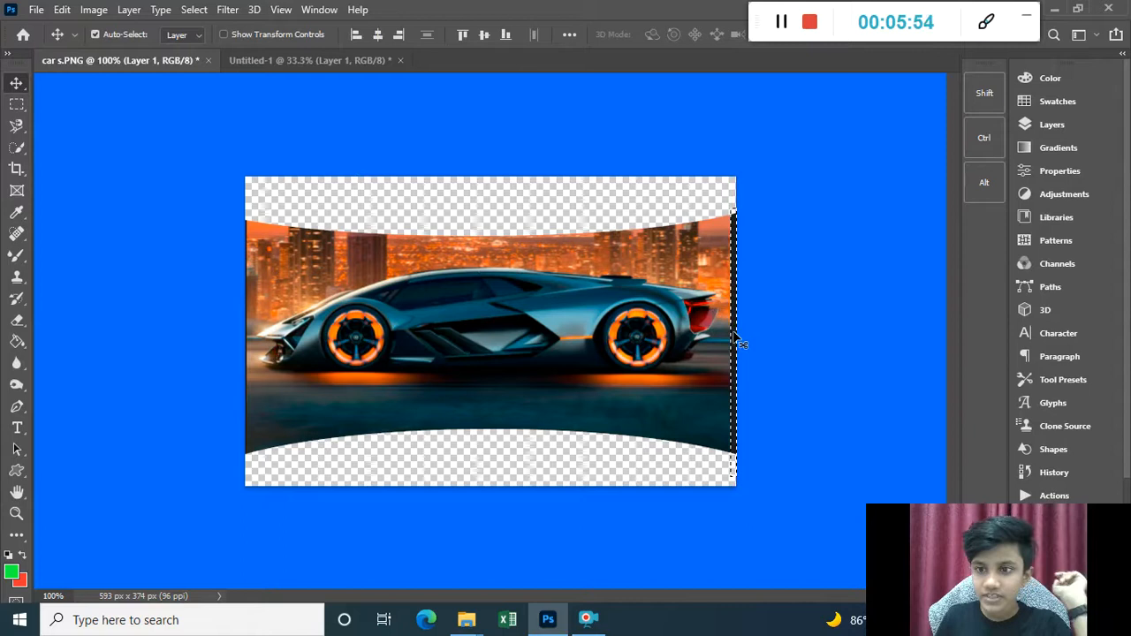
{"action": "mouse_move", "coordinate": [740, 343]}
{"action": "left_mouse_down"}
{"action": "mouse_move", "coordinate": [362, 345]}
{"action": "mouse_move", "coordinate": [550, 358]}
{"action": "mouse_move", "coordinate": [747, 351]}
{"action": "mouse_move", "coordinate": [728, 350]}
{"action": "mouse_move", "coordinate": [737, 345]}
{"action": "left_mouse_up"}
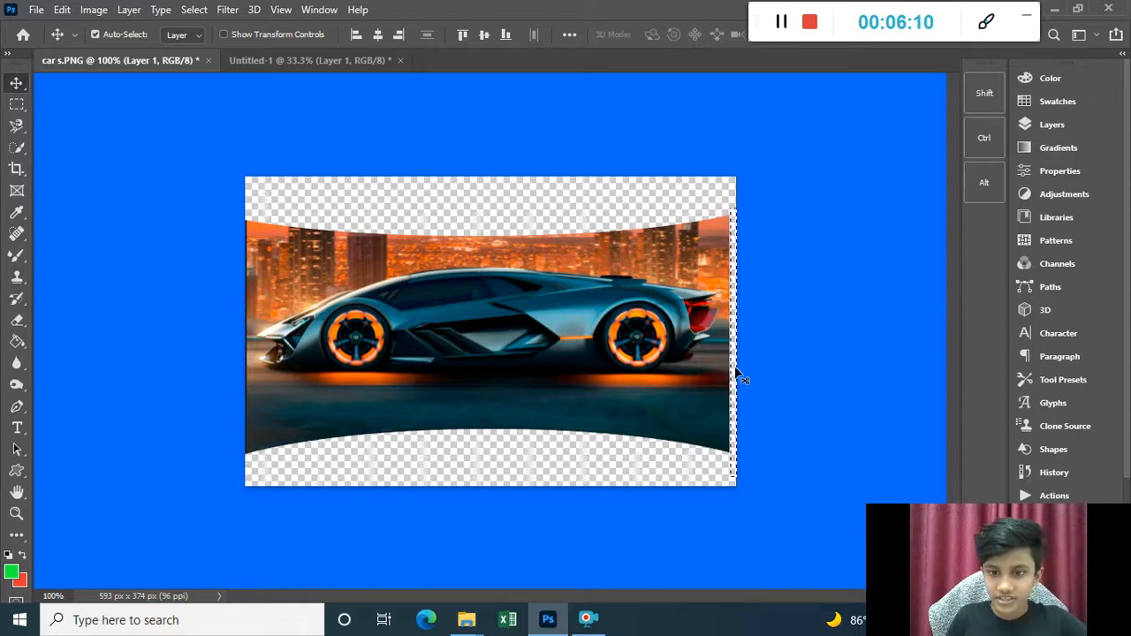
{"action": "left_click", "coordinate": [739, 376]}
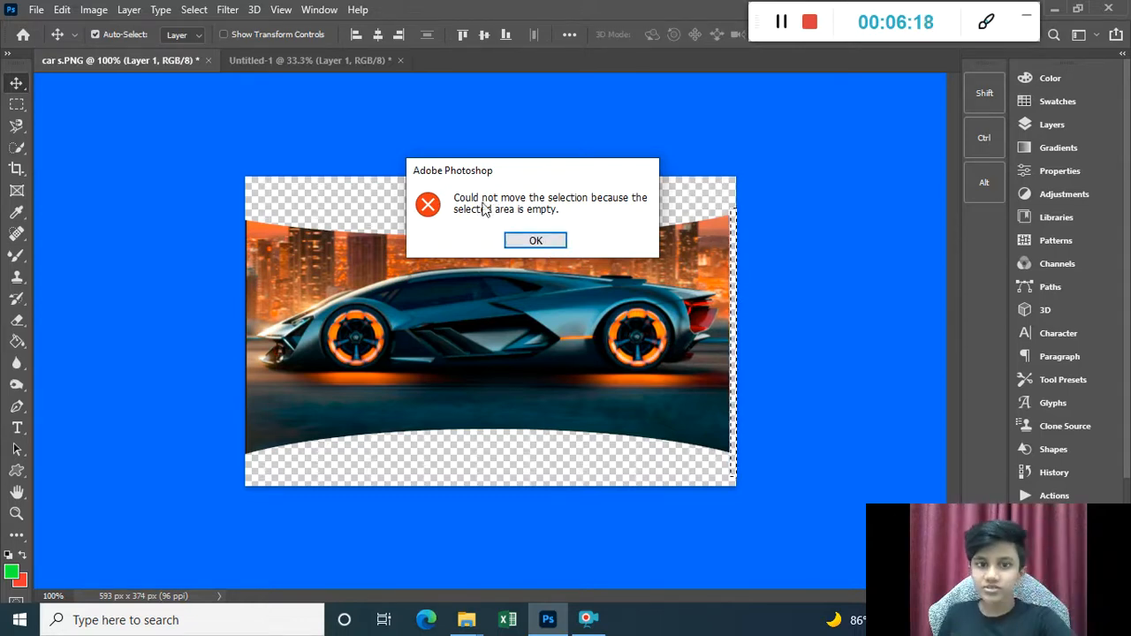
{"action": "left_click", "coordinate": [546, 241]}
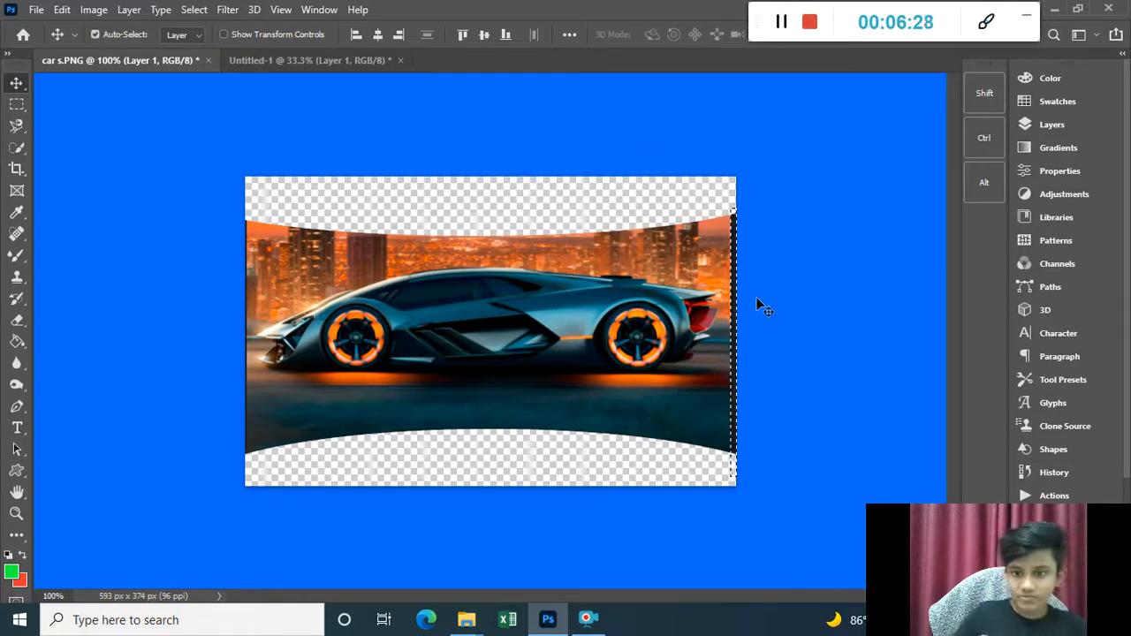
{"action": "left_click_drag", "start_coordinate": [733, 363], "coordinate": [442, 353]}
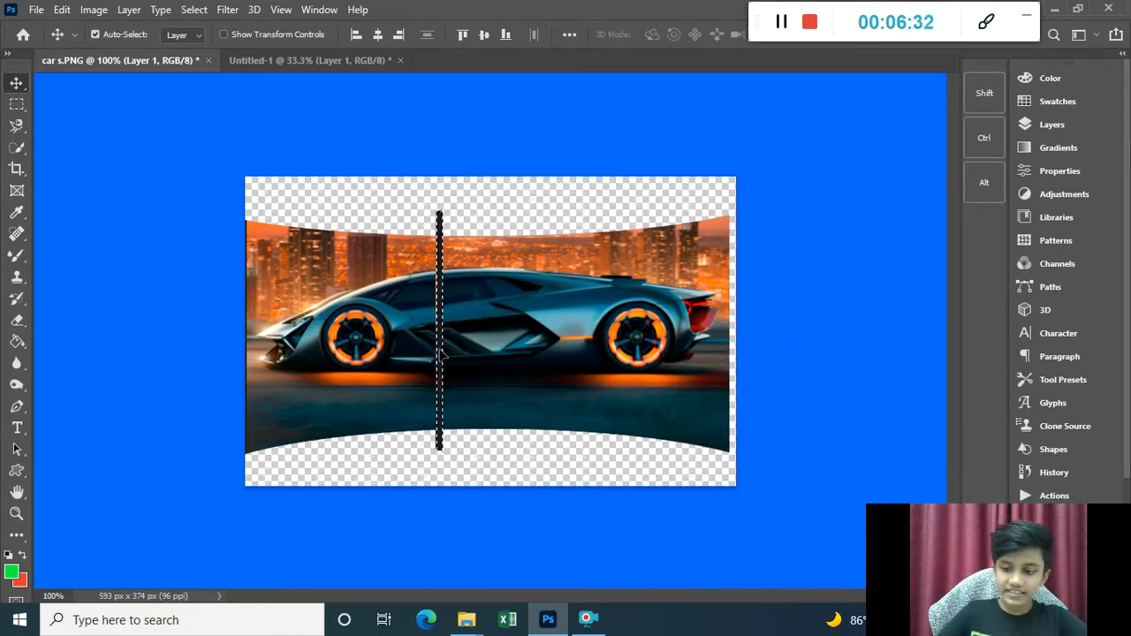
{"action": "key", "text": "ctrl+d"}
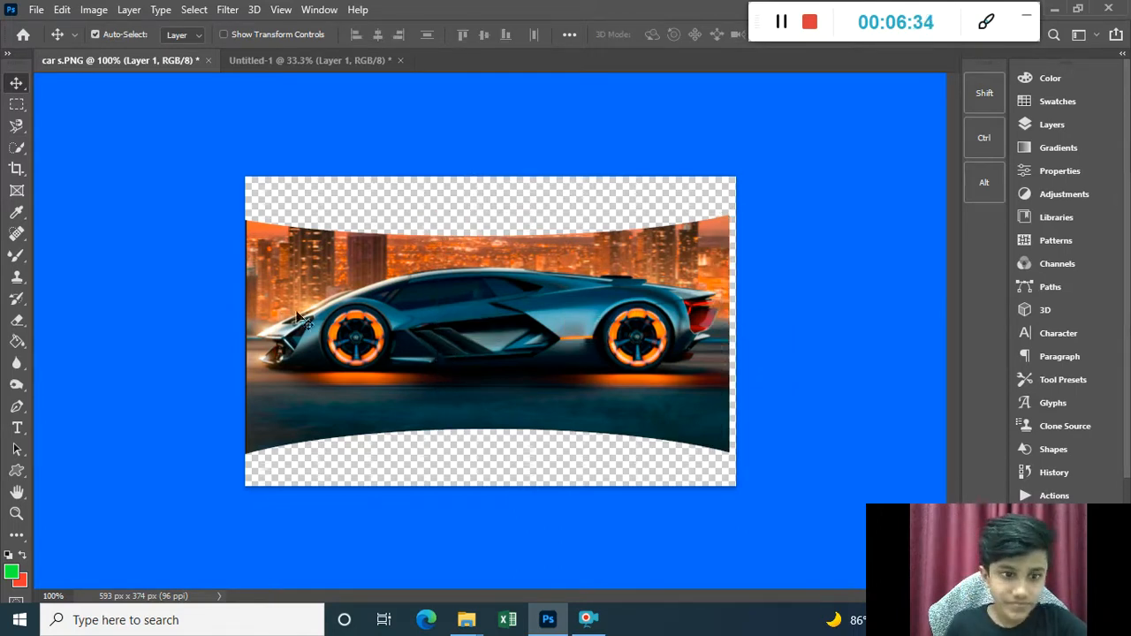
Try to select the thin dark line along the image's left edge with the Rectangular Marquee Tool.
{"action": "key", "text": "ctrl+plus"}
{"action": "key", "text": "ctrl+plus"}
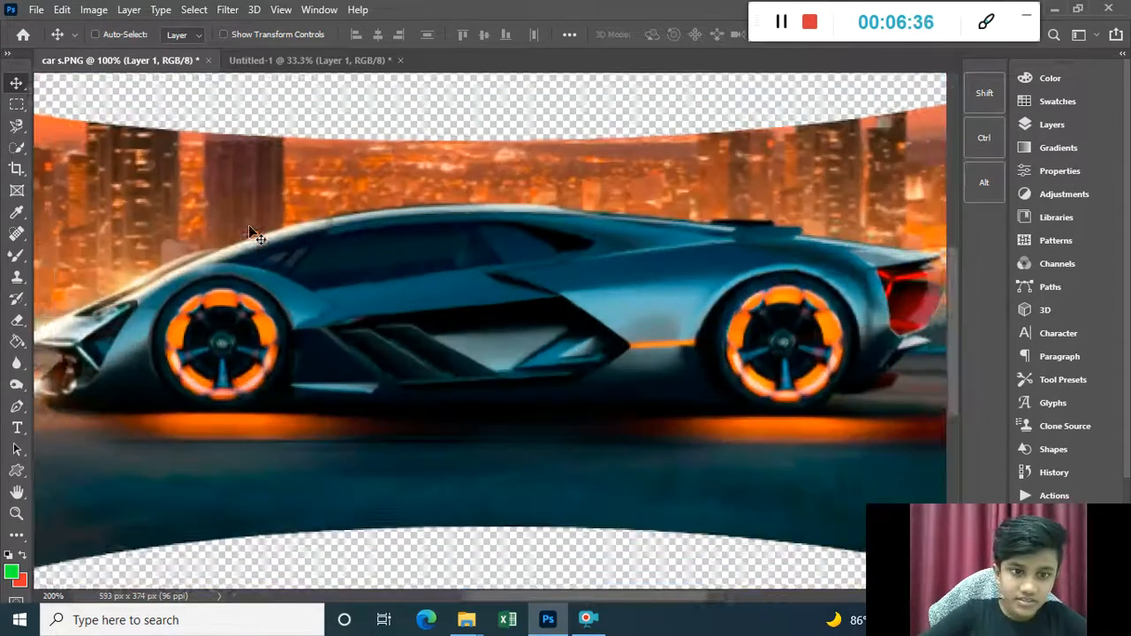
{"action": "left_click_drag", "start_coordinate": [627, 594], "coordinate": [493, 575]}
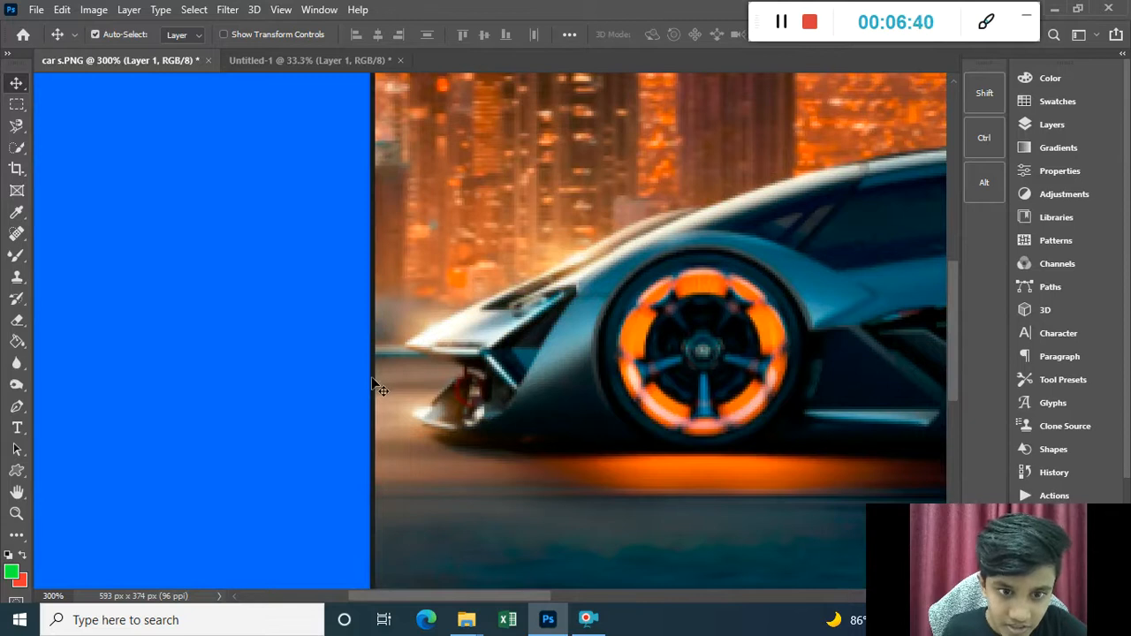
{"action": "key", "text": "ctrl+minus"}
{"action": "key", "text": "ctrl+minus"}
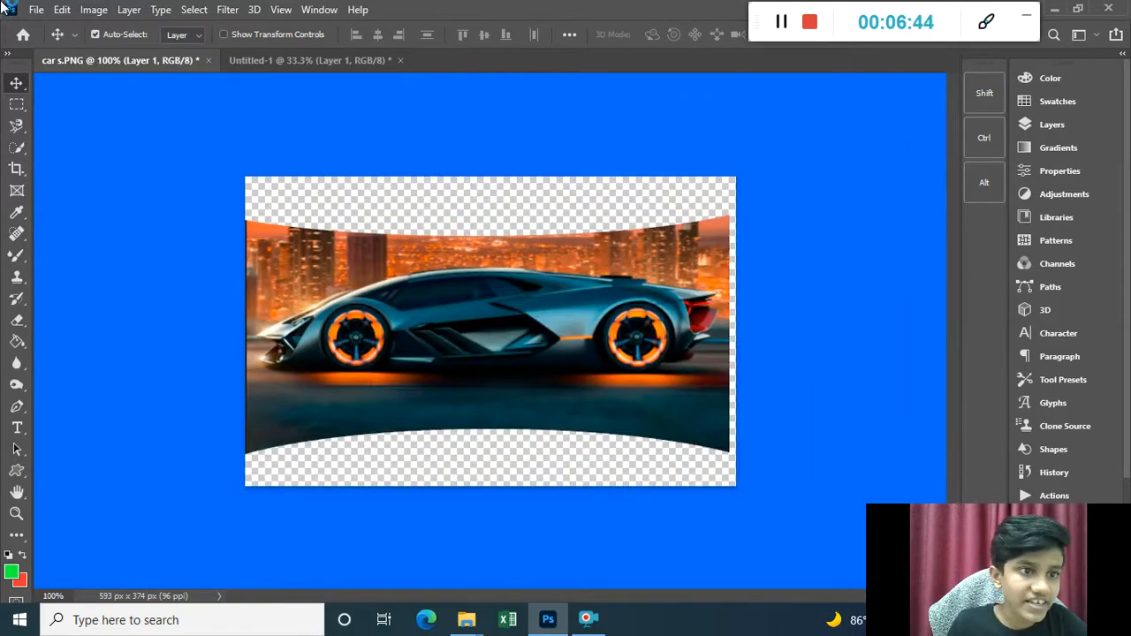
{"action": "left_click", "coordinate": [16, 105]}
{"action": "left_click_drag", "start_coordinate": [236, 213], "coordinate": [248, 244]}
{"action": "left_click_drag", "start_coordinate": [245, 287], "coordinate": [242, 468]}
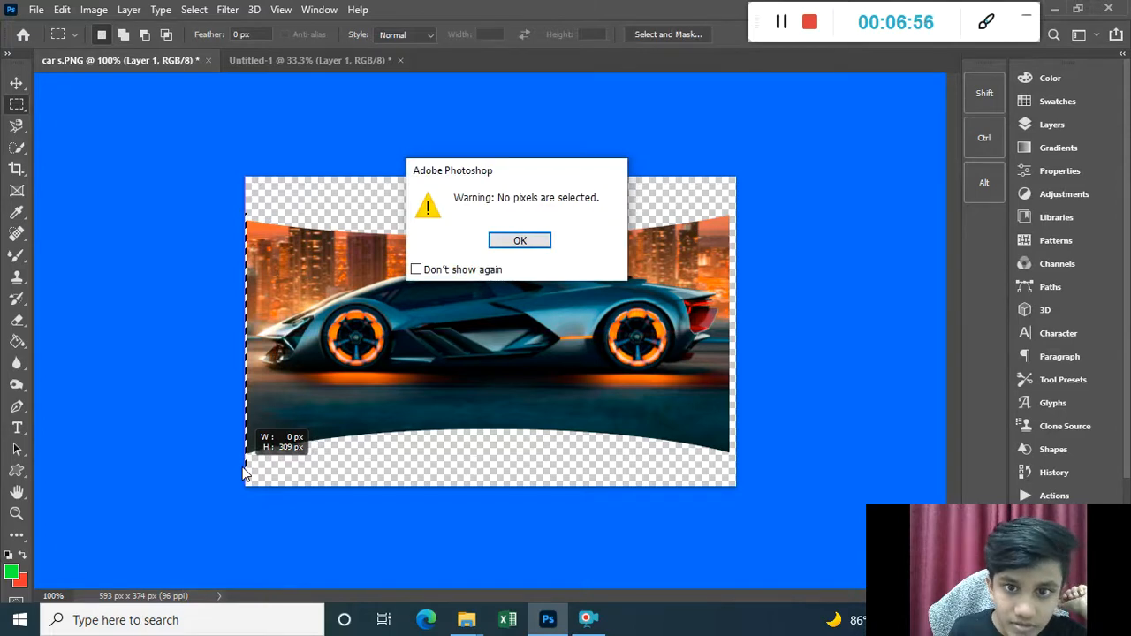
{"action": "left_click", "coordinate": [520, 240]}
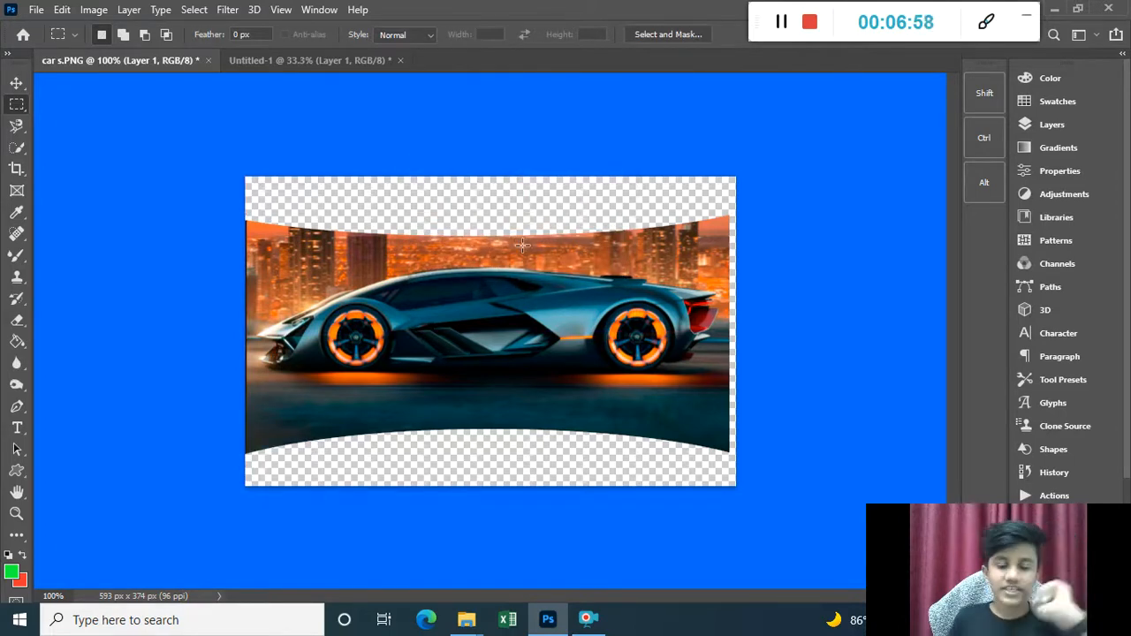
{"action": "left_click_drag", "start_coordinate": [244, 215], "coordinate": [221, 512]}
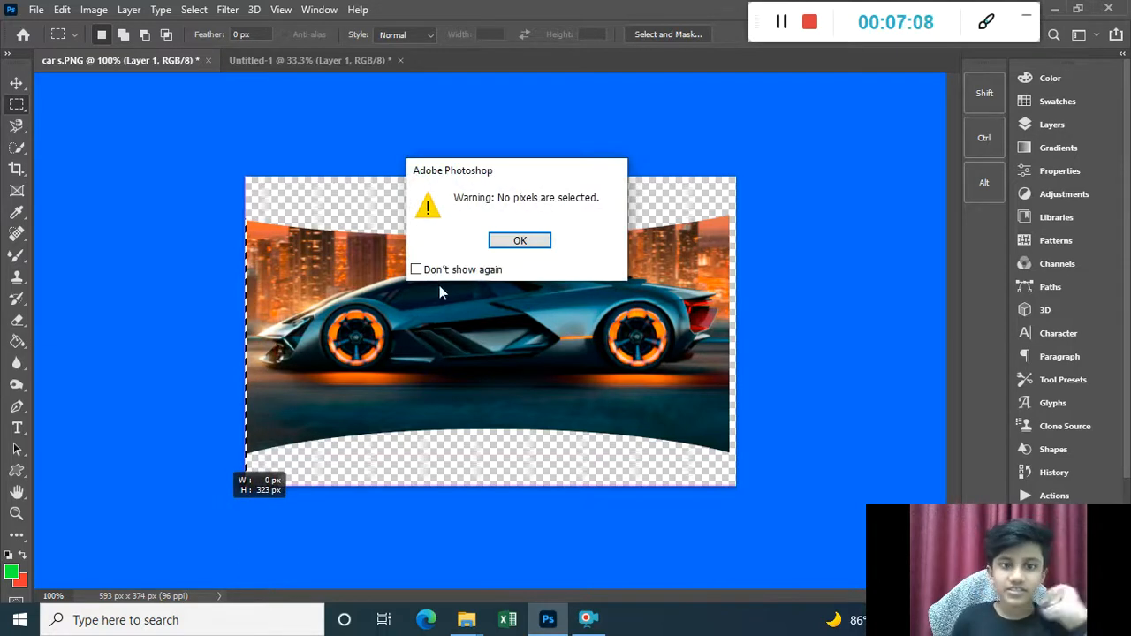
{"action": "left_click", "coordinate": [520, 242]}
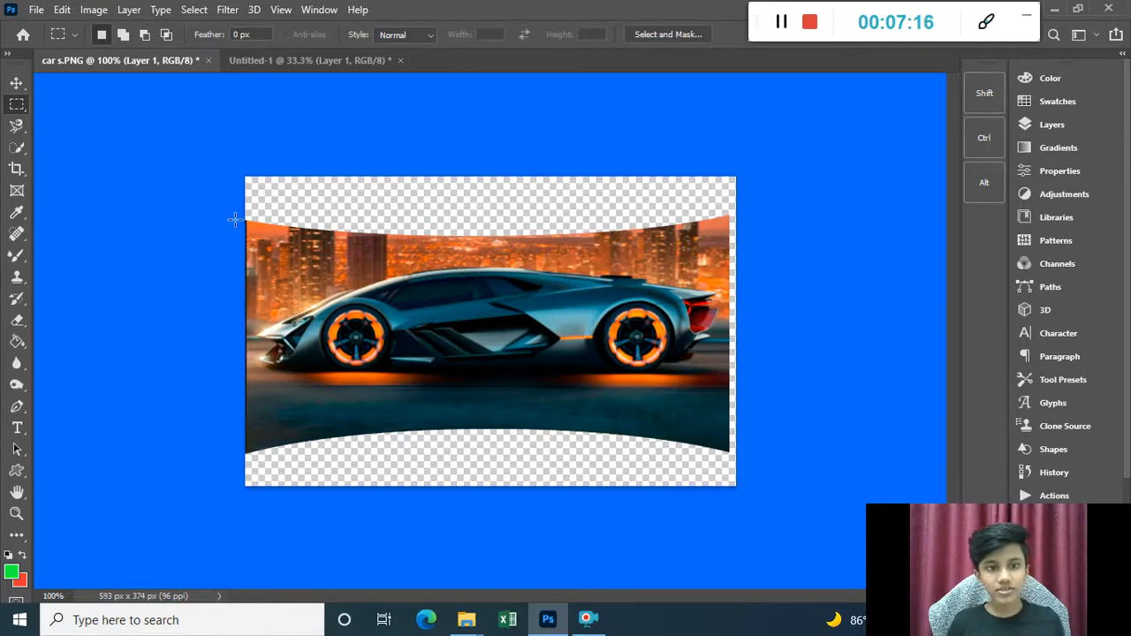
Select the thin dark line along the image's left edge with the Rectangular Marquee Tool, move it inward and delete it.
{"action": "left_click_drag", "start_coordinate": [246, 216], "coordinate": [248, 473]}
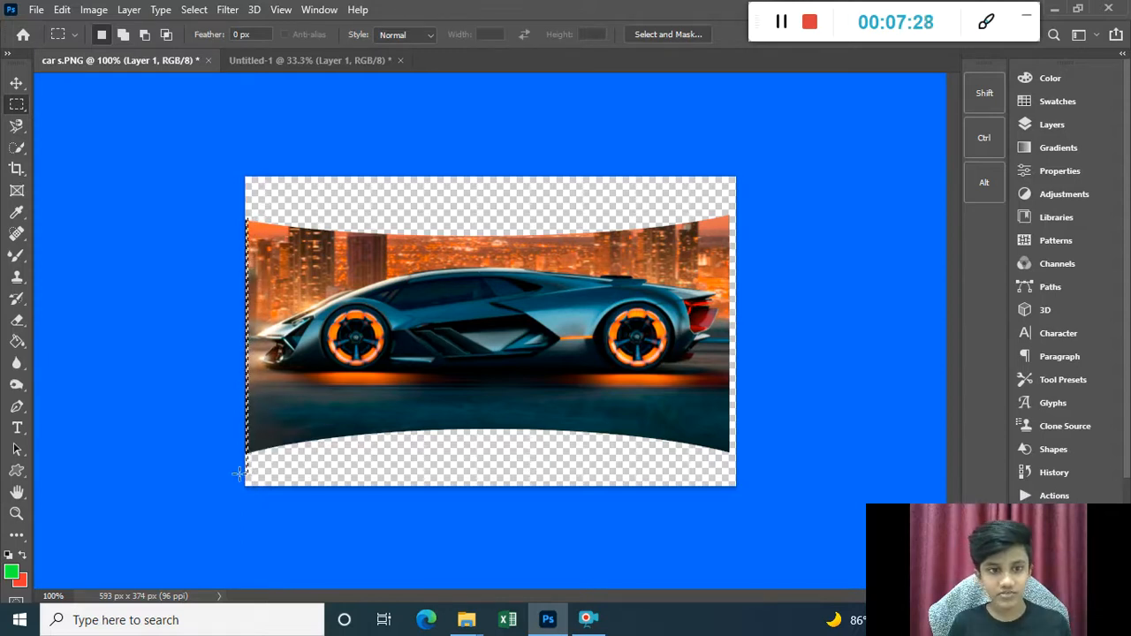
{"action": "left_click", "coordinate": [16, 82]}
{"action": "mouse_move", "coordinate": [248, 297]}
{"action": "left_mouse_down"}
{"action": "mouse_move", "coordinate": [314, 332]}
{"action": "mouse_move", "coordinate": [270, 273]}
{"action": "mouse_move", "coordinate": [295, 253]}
{"action": "mouse_move", "coordinate": [247, 265]}
{"action": "mouse_move", "coordinate": [245, 298]}
{"action": "left_mouse_up"}
{"action": "key", "text": "ctrl+plus"}
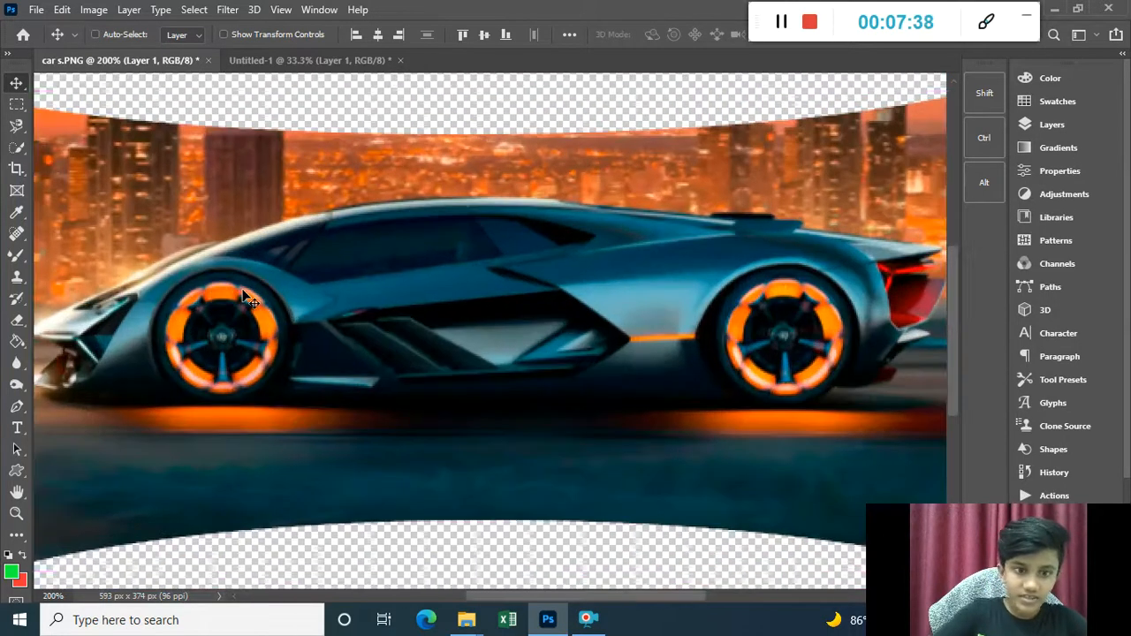
{"action": "left_click_drag", "start_coordinate": [648, 597], "coordinate": [524, 562]}
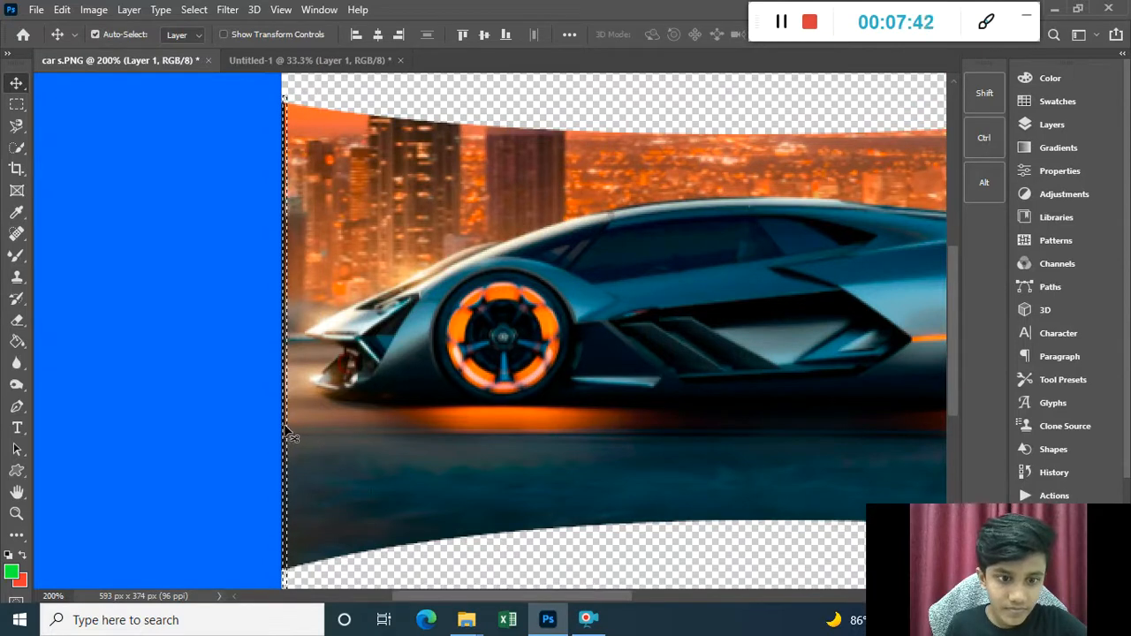
{"action": "left_click_drag", "start_coordinate": [286, 435], "coordinate": [408, 436]}
{"action": "key", "text": "Delete"}
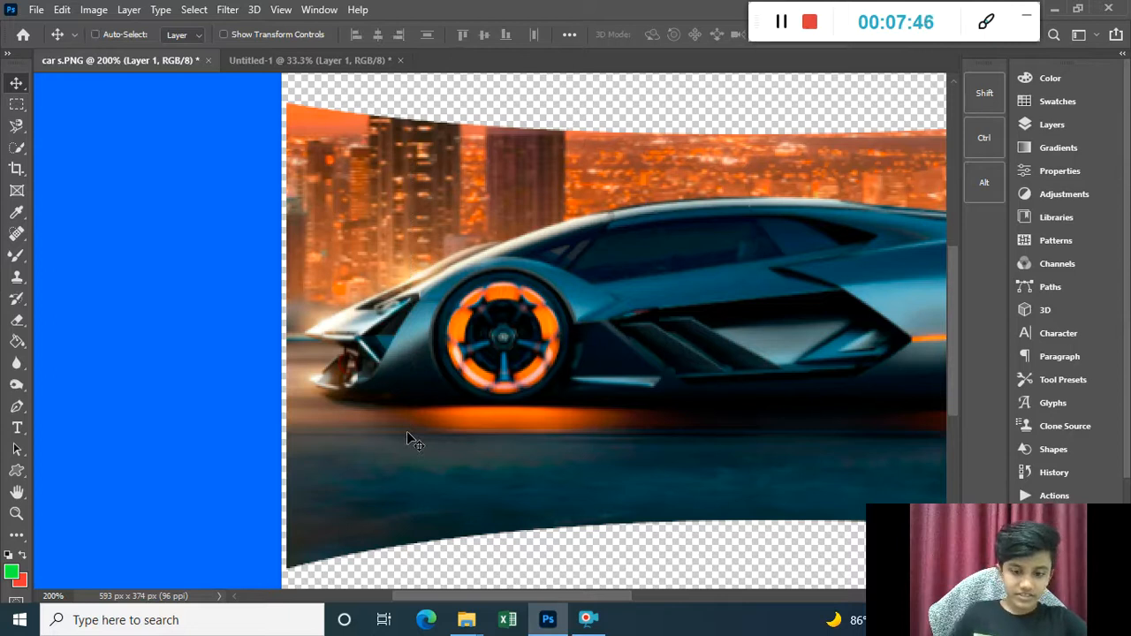
Select a curved strip along the skyline's upper edge with the Elliptical Marquee Tool, move it upward and delete it.
{"action": "key", "text": "ctrl+minus"}
{"action": "key", "text": "ctrl+minus"}
{"action": "key", "text": "ctrl+minus"}
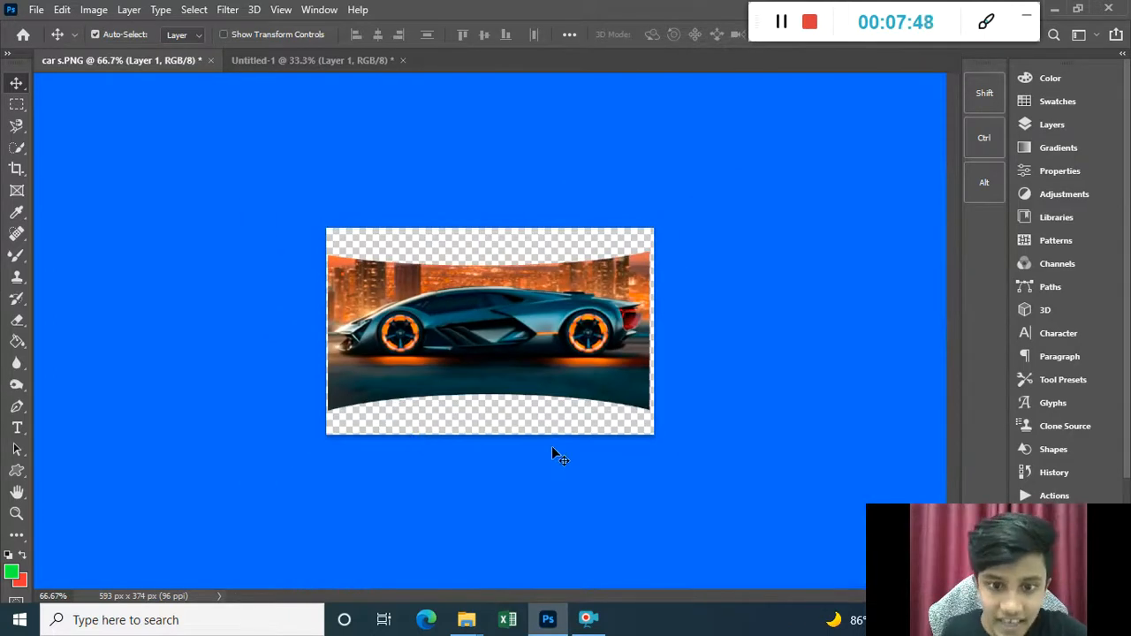
{"action": "key", "text": "ctrl+minus"}
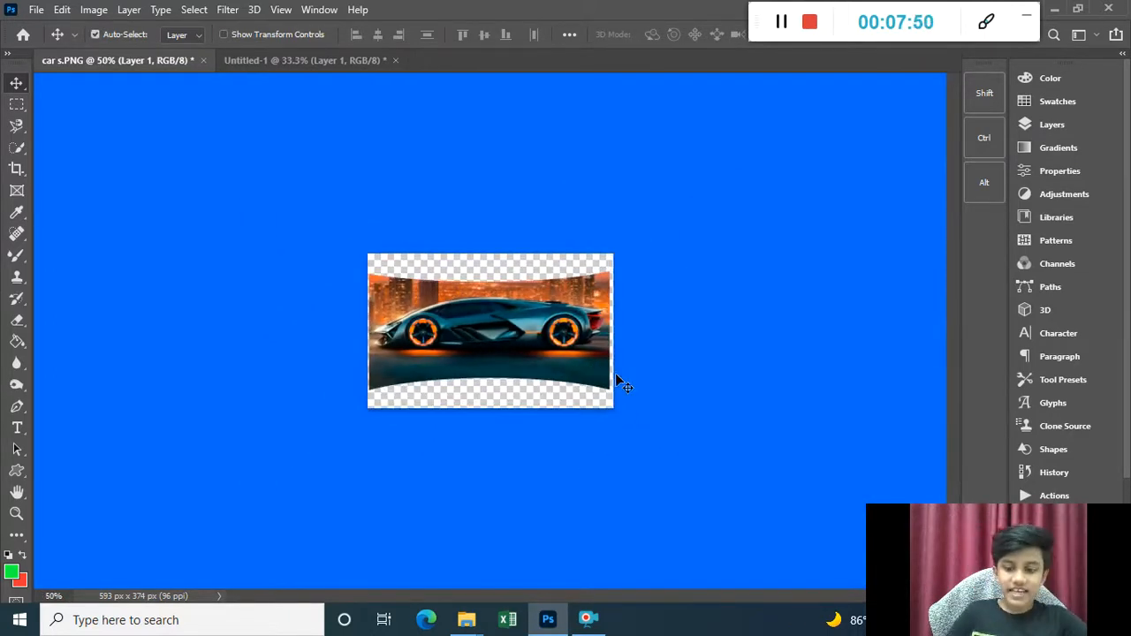
{"action": "key", "text": "ctrl+plus"}
{"action": "key", "text": "ctrl+plus"}
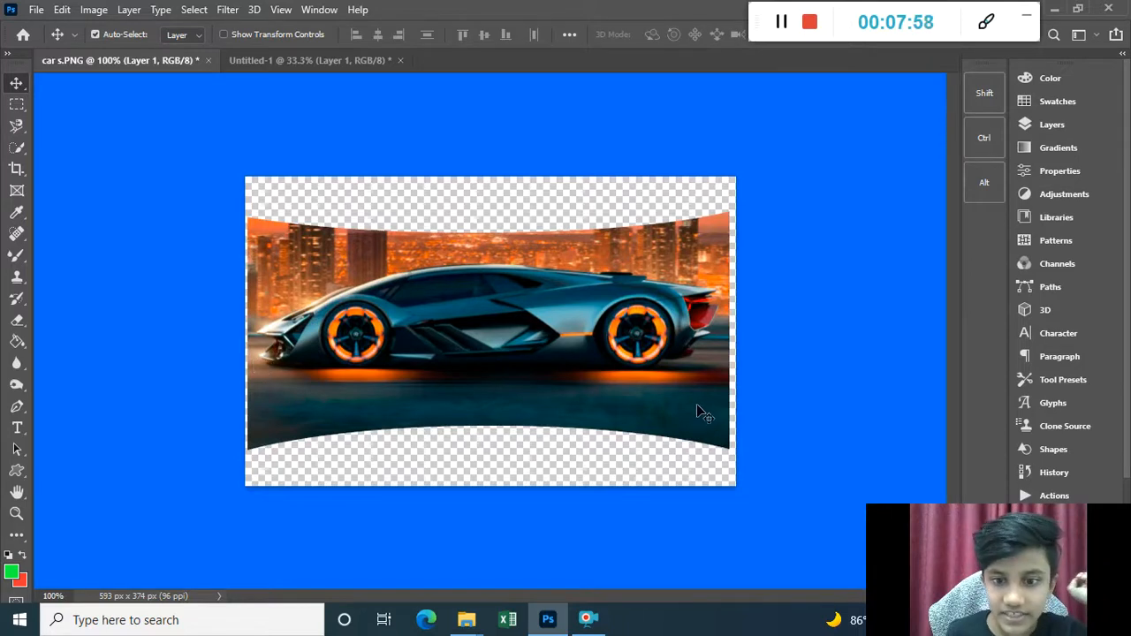
{"action": "left_click", "coordinate": [25, 104]}
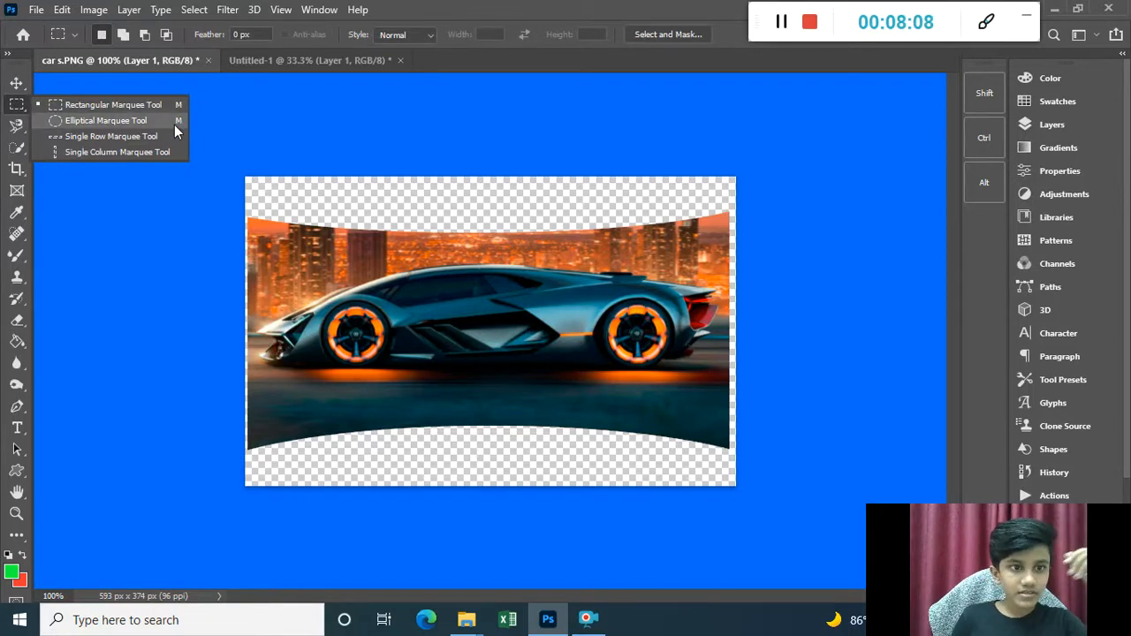
{"action": "left_click", "coordinate": [174, 124]}
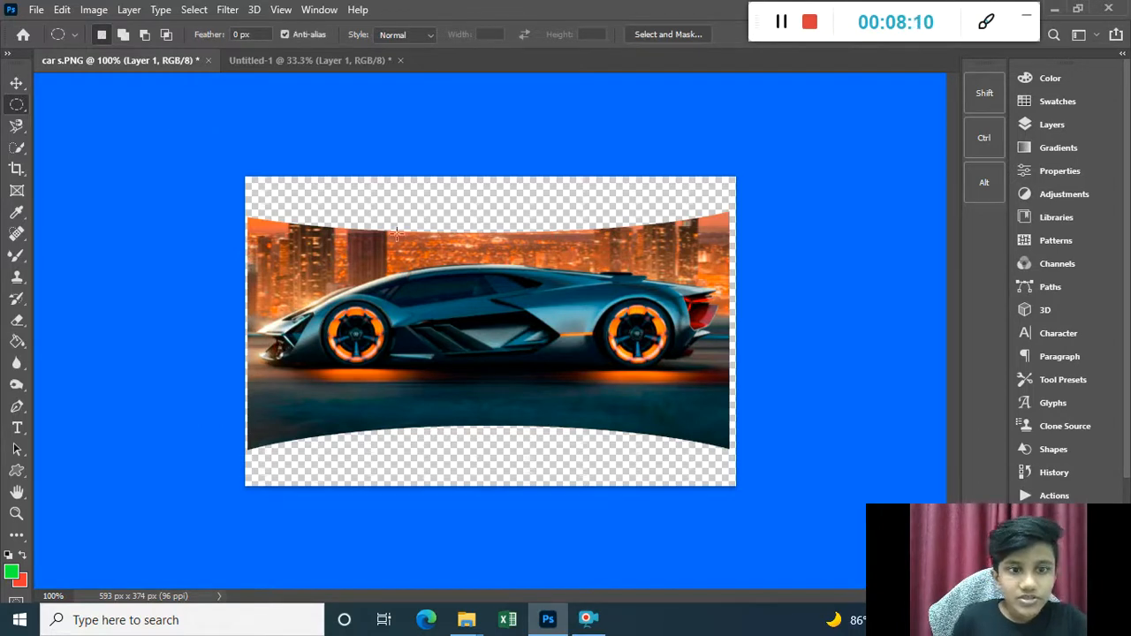
{"action": "left_click_drag", "start_coordinate": [229, 183], "coordinate": [742, 236]}
{"action": "left_click", "coordinate": [14, 85]}
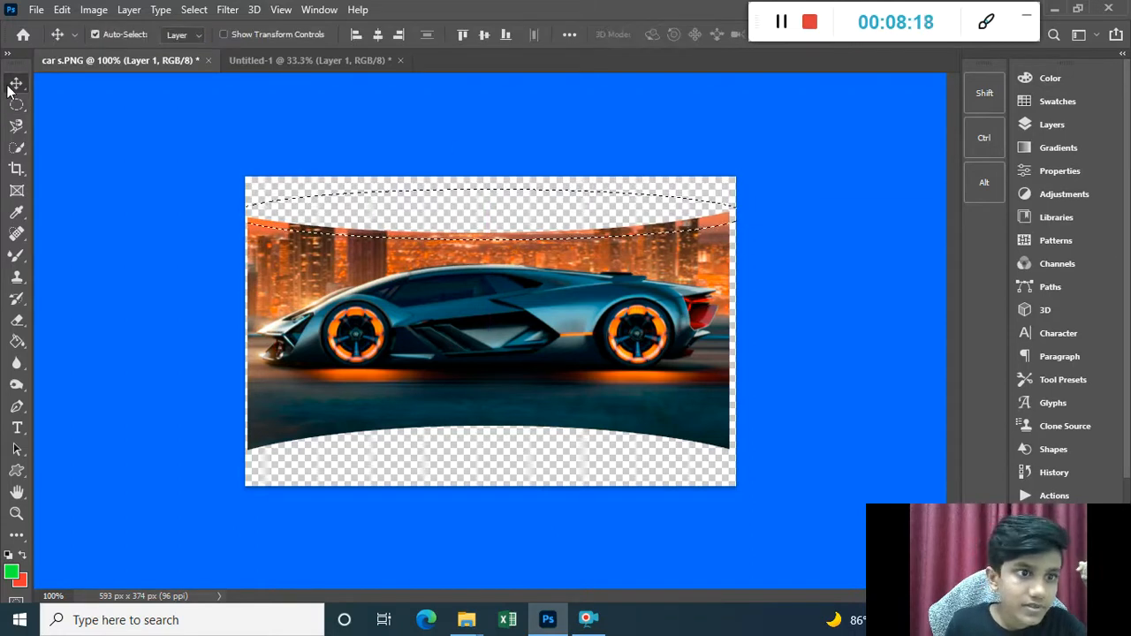
{"action": "left_click_drag", "start_coordinate": [629, 235], "coordinate": [506, 198]}
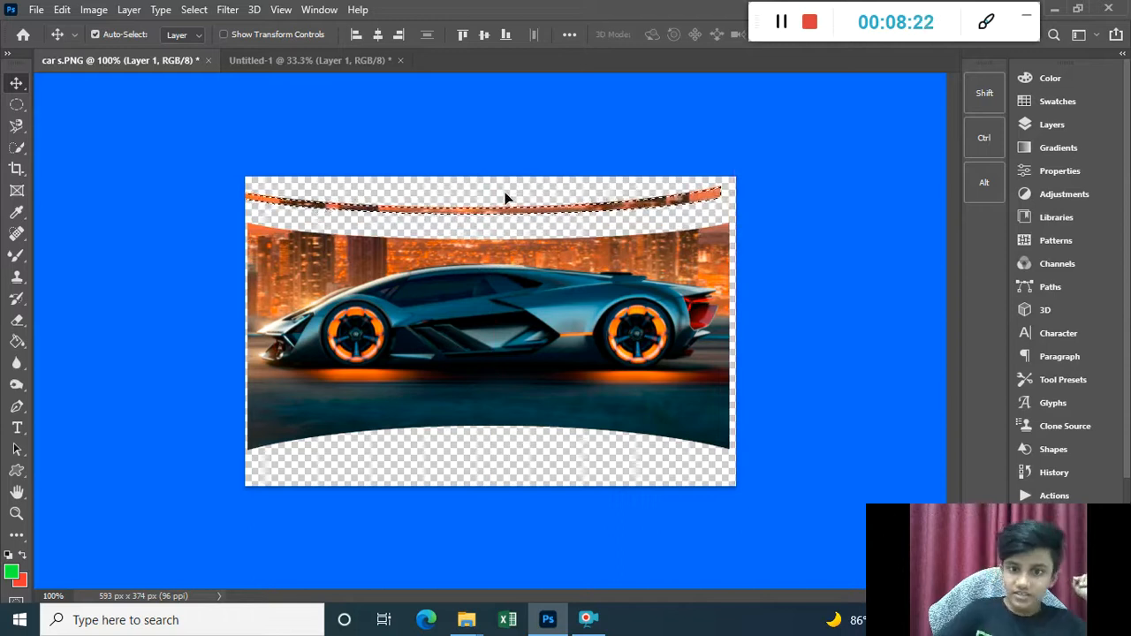
{"action": "key", "text": "Delete"}
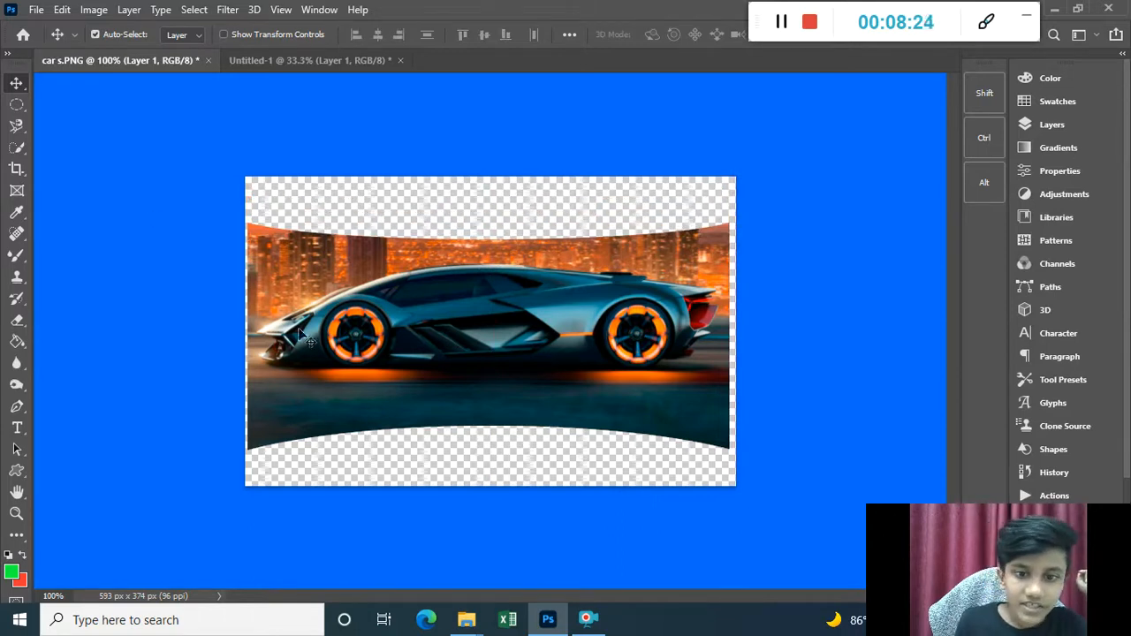
Cut away another elliptical strip of road along the image's lower edge and move the remaining car image down on the canvas.
{"action": "left_click", "coordinate": [17, 104]}
{"action": "left_click_drag", "start_coordinate": [168, 380], "coordinate": [792, 494]}
{"action": "key", "text": "ctrl+d"}
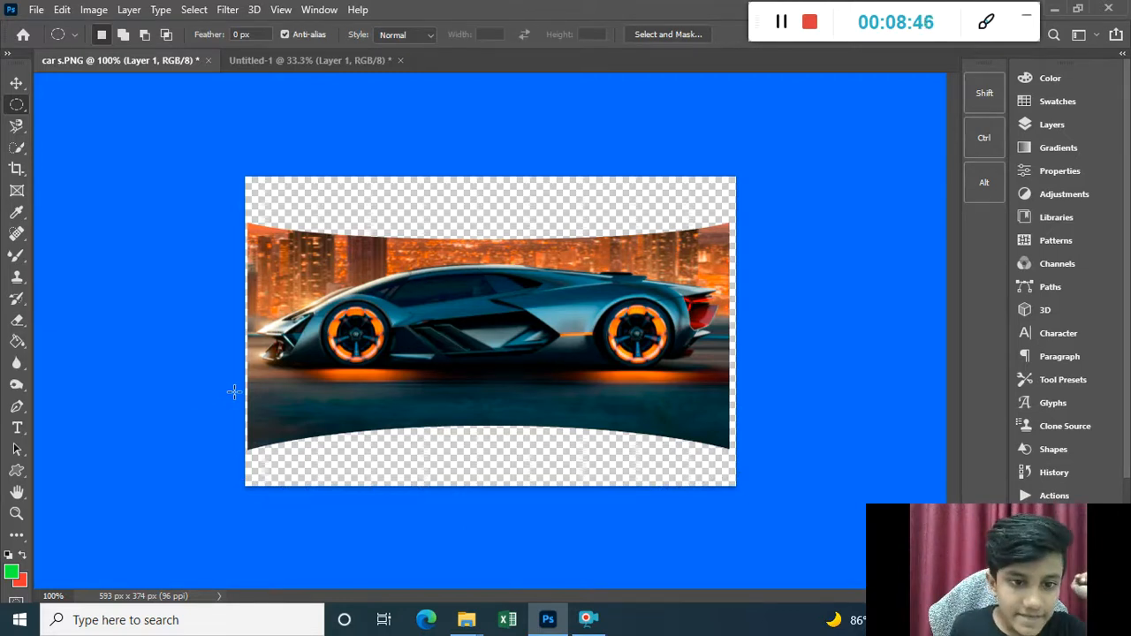
{"action": "left_click_drag", "start_coordinate": [223, 404], "coordinate": [751, 478]}
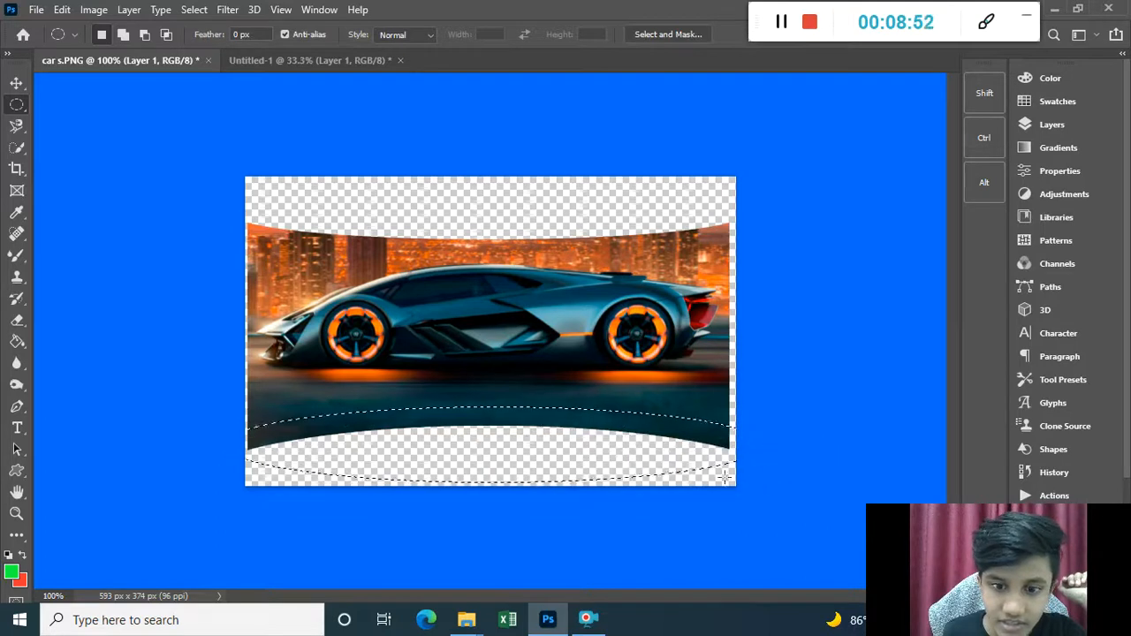
{"action": "left_click", "coordinate": [16, 82]}
{"action": "left_click_drag", "start_coordinate": [496, 439], "coordinate": [512, 375]}
{"action": "key", "text": "ctrl+d"}
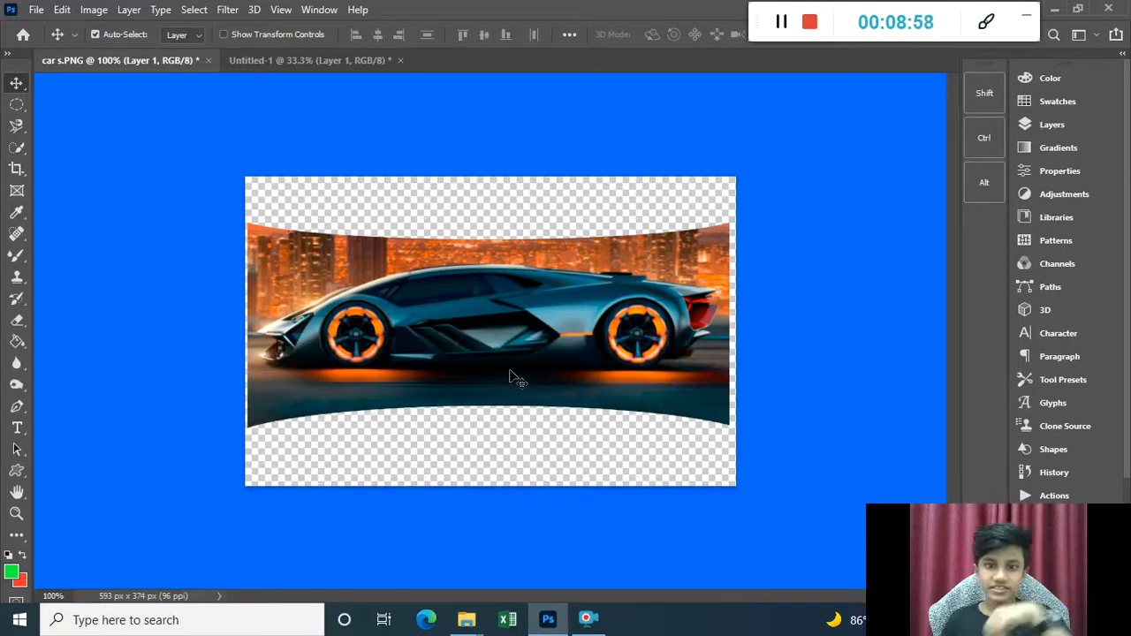
{"action": "mouse_move", "coordinate": [575, 376]}
{"action": "left_mouse_down"}
{"action": "mouse_move", "coordinate": [591, 402]}
{"action": "mouse_move", "coordinate": [580, 392]}
{"action": "left_mouse_up"}
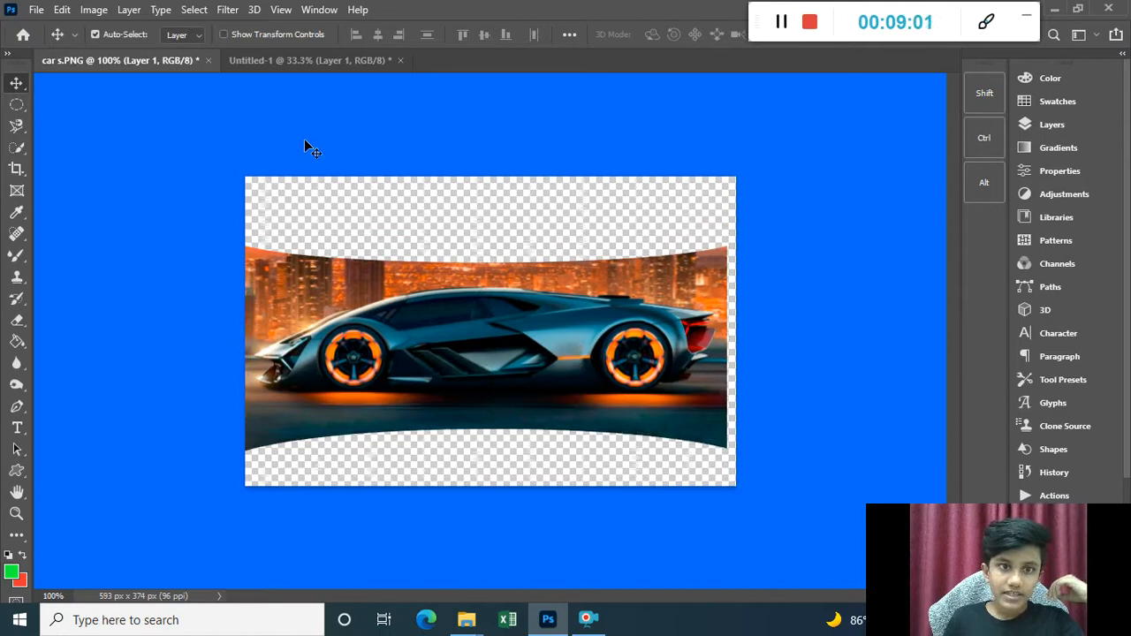
Switch to the Untitled-1 document and undo the placed car and background fills back to the blank white canvas.
{"action": "left_click", "coordinate": [356, 64]}
{"action": "left_click_drag", "start_coordinate": [491, 337], "coordinate": [527, 330]}
{"action": "key", "text": "ctrl+z"}
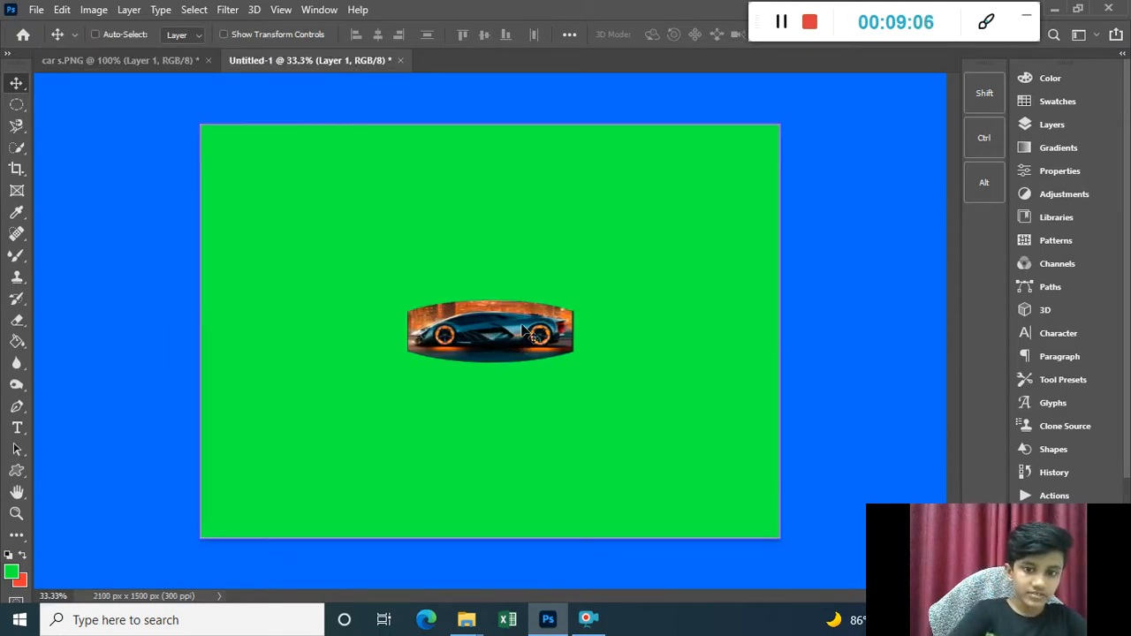
{"action": "key", "text": "ctrl+z"}
{"action": "key", "text": "ctrl+z"}
{"action": "key", "text": "ctrl+z"}
{"action": "key", "text": "ctrl+z"}
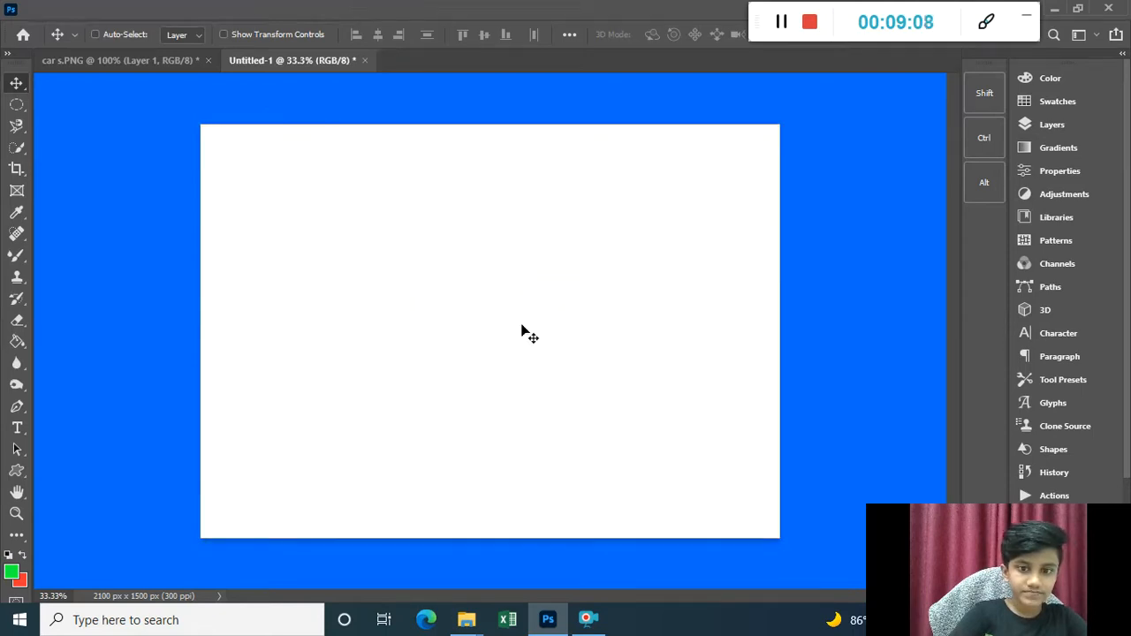
Copy the trimmed car image from car s.PNG into the blank Untitled-1 document and shift it up and left of centre.
{"action": "left_click", "coordinate": [159, 60]}
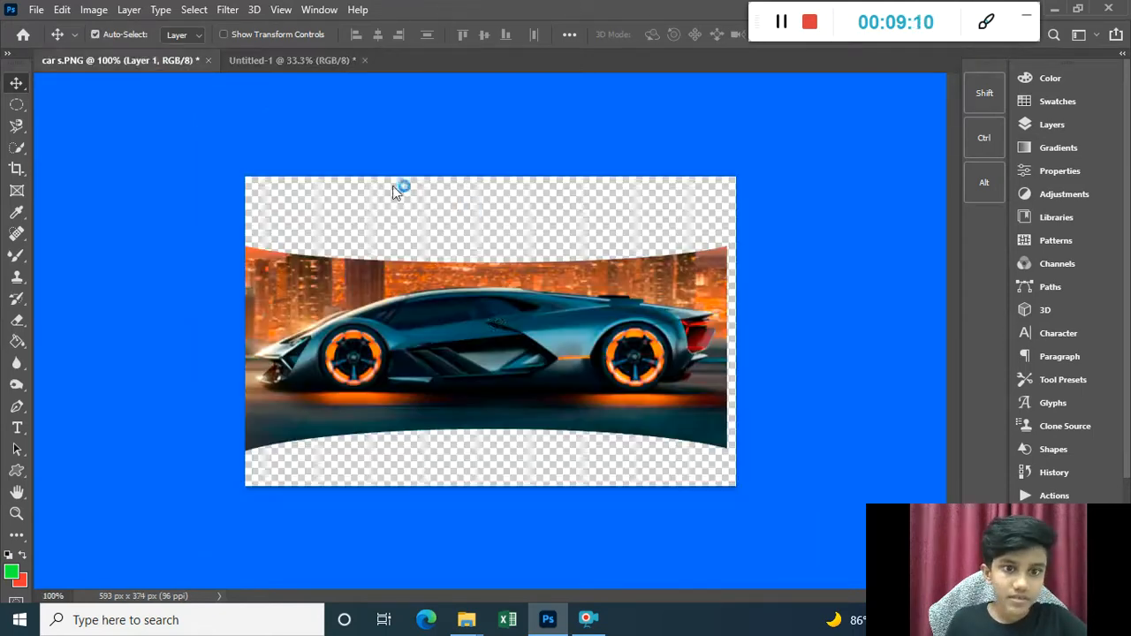
{"action": "left_click_drag", "start_coordinate": [504, 334], "coordinate": [509, 341]}
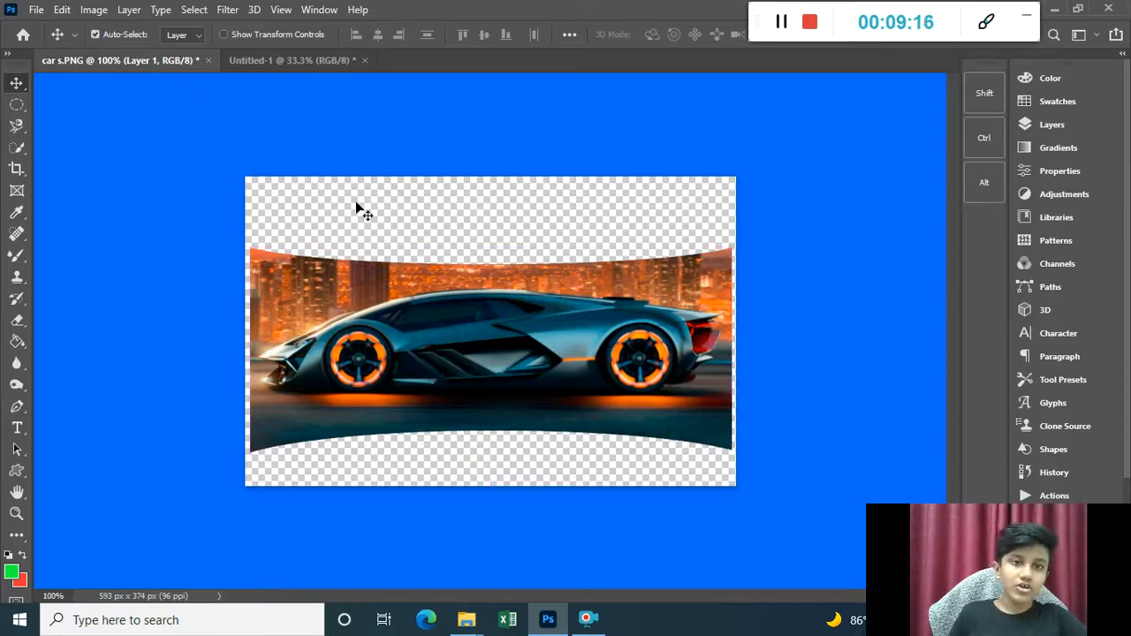
{"action": "left_click", "coordinate": [291, 60]}
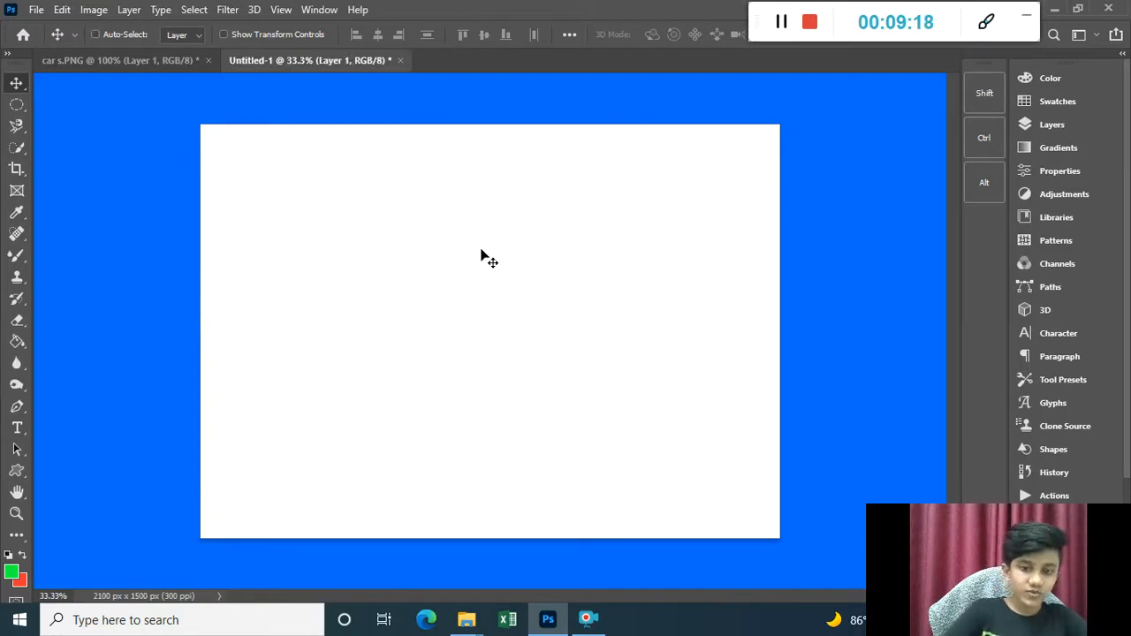
{"action": "key", "text": "ctrl+v"}
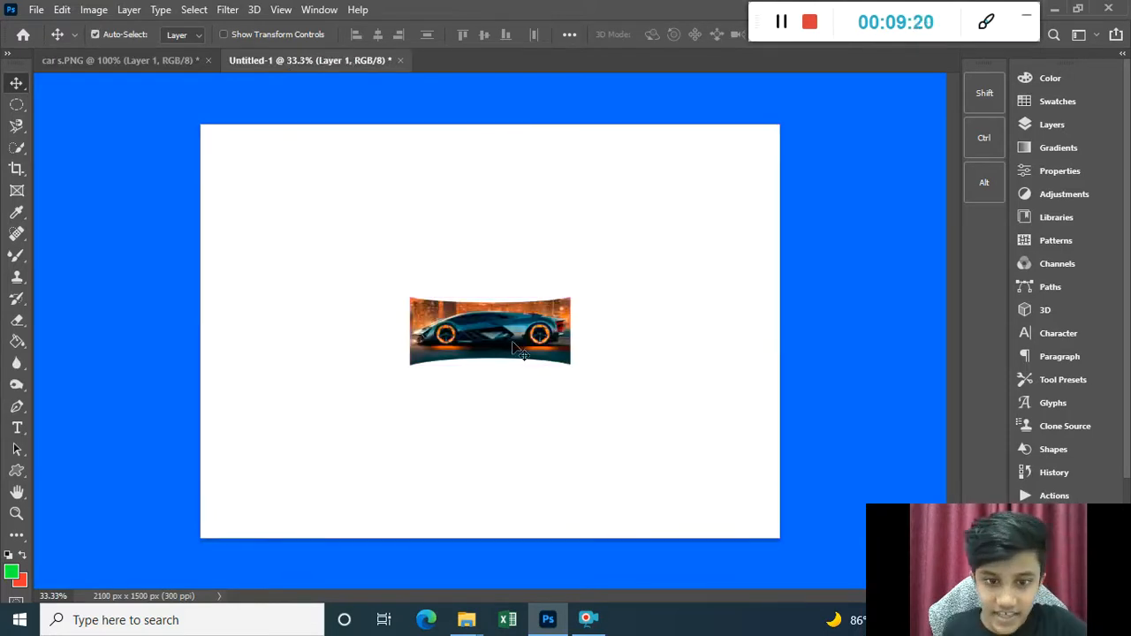
{"action": "left_click_drag", "start_coordinate": [516, 347], "coordinate": [447, 312]}
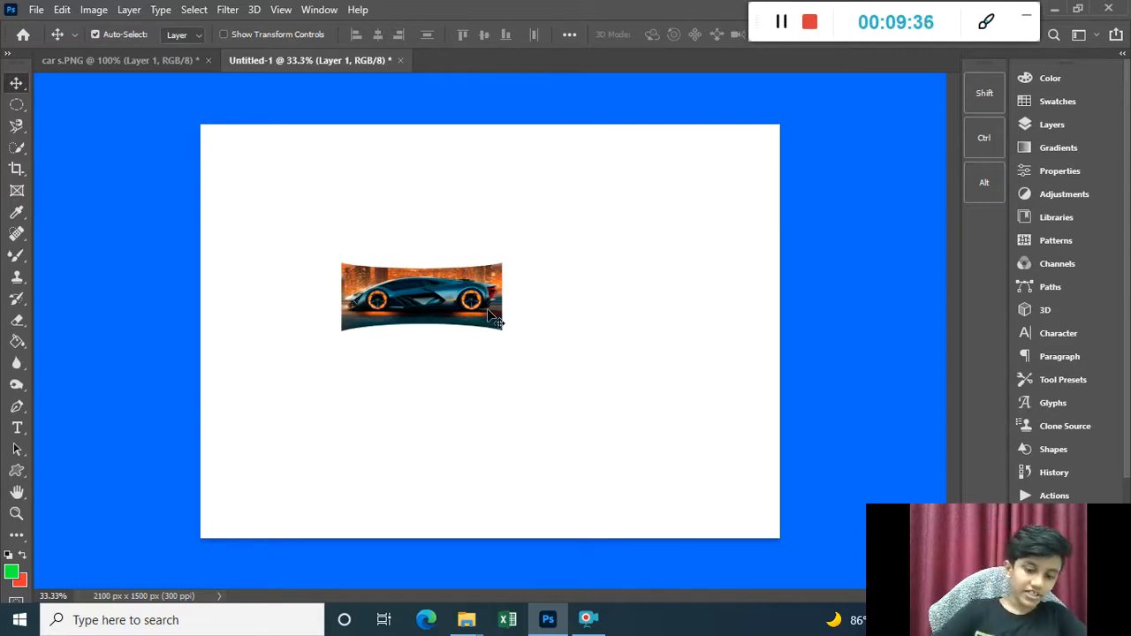
Free-transform the pasted car image to 99.29% scale and centre it on the canvas at X 1050 px, Y 750 px.
{"action": "key", "text": "ctrl+t"}
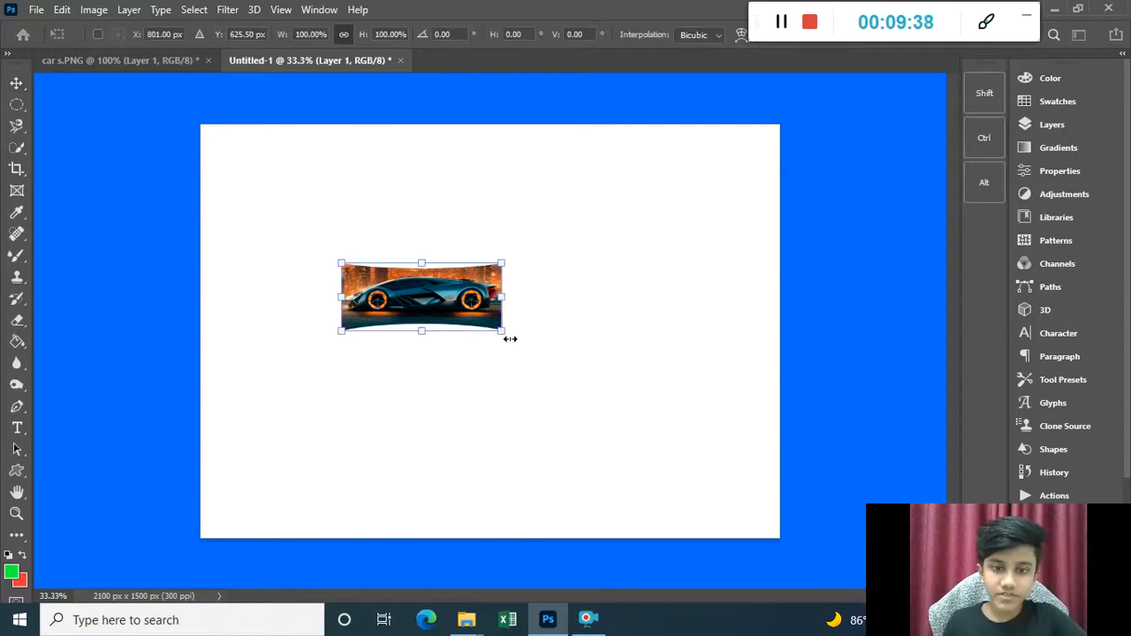
{"action": "left_click_drag", "start_coordinate": [505, 334], "coordinate": [475, 405]}
{"action": "left_click_drag", "start_coordinate": [423, 311], "coordinate": [493, 340]}
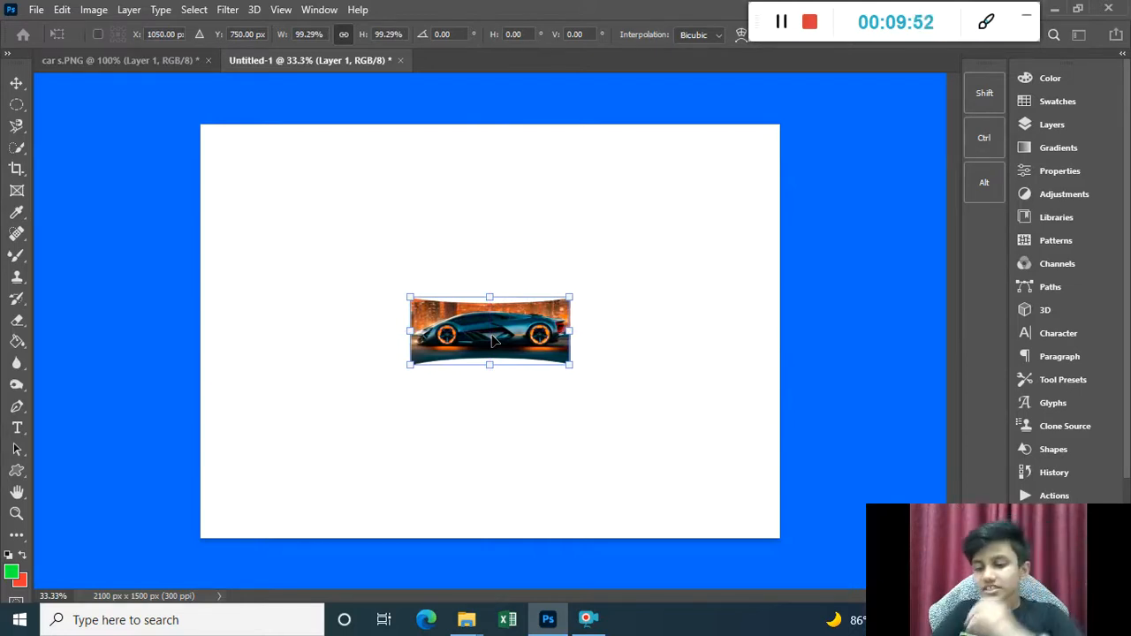
{"action": "key", "text": "Return"}
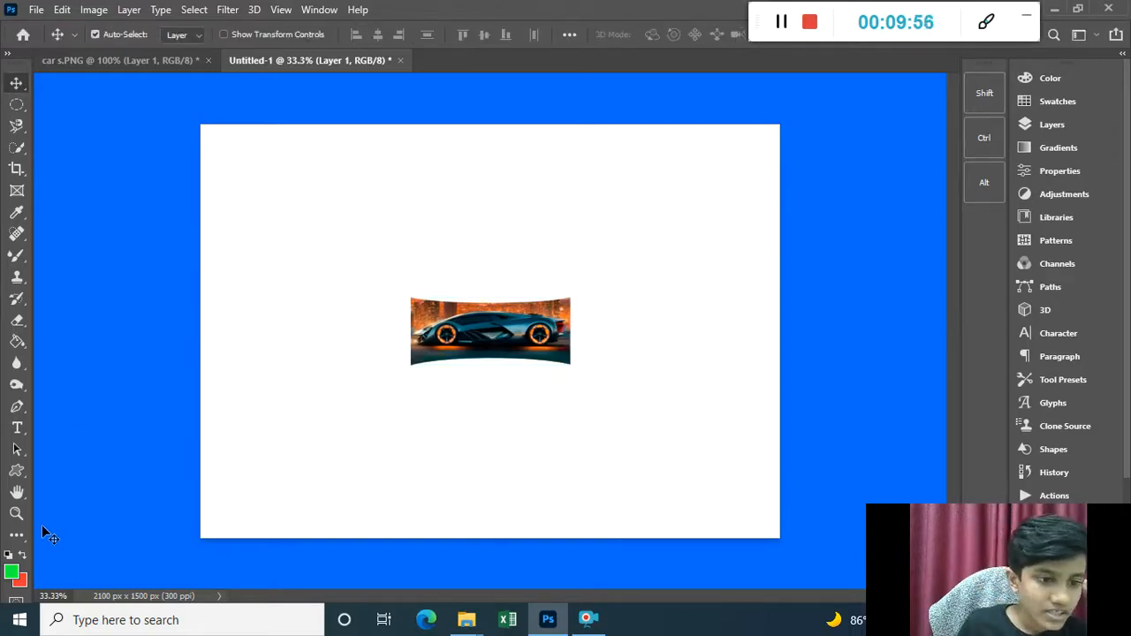
Sample the dark blue 004766 from the car as foreground colour and fill the white background with the Paint Bucket Tool.
{"action": "left_click", "coordinate": [18, 346]}
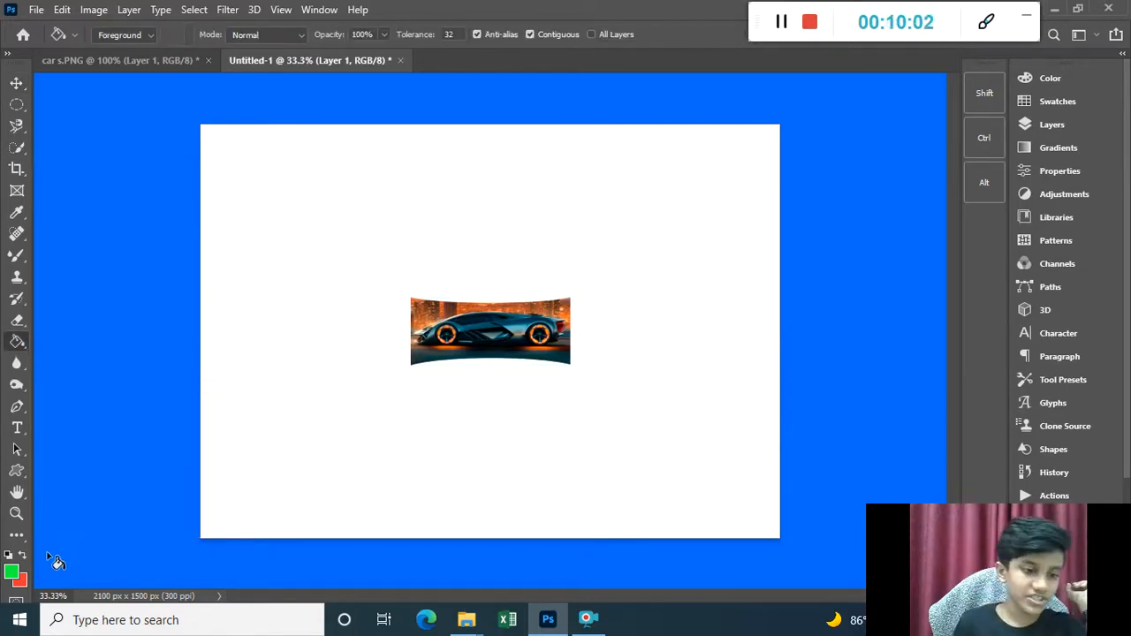
{"action": "left_click", "coordinate": [11, 572]}
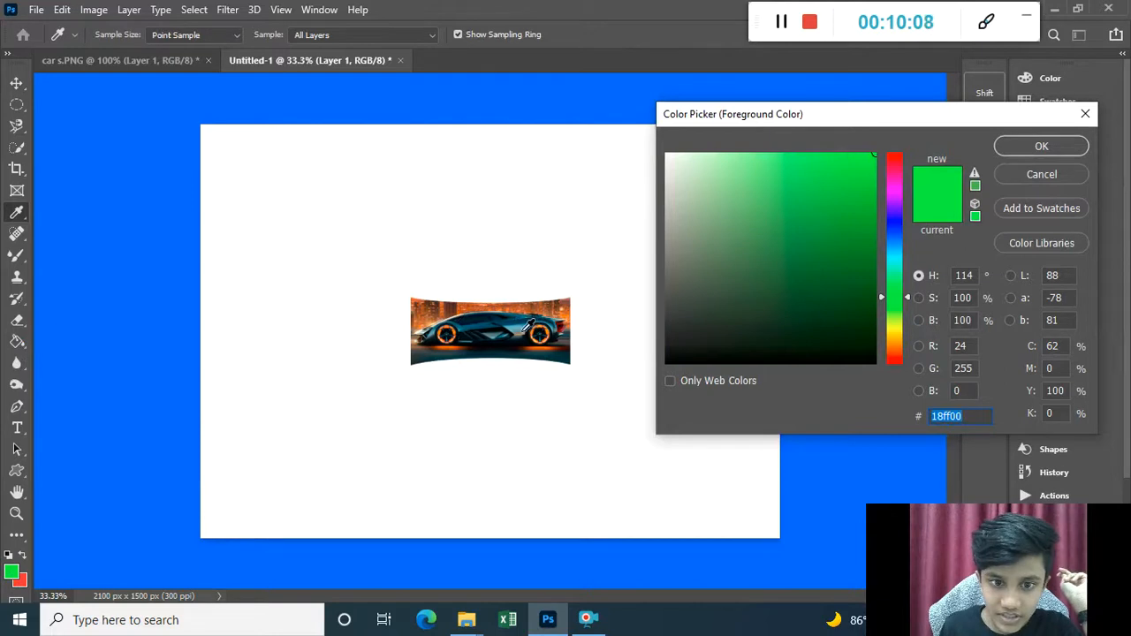
{"action": "left_click", "coordinate": [455, 344]}
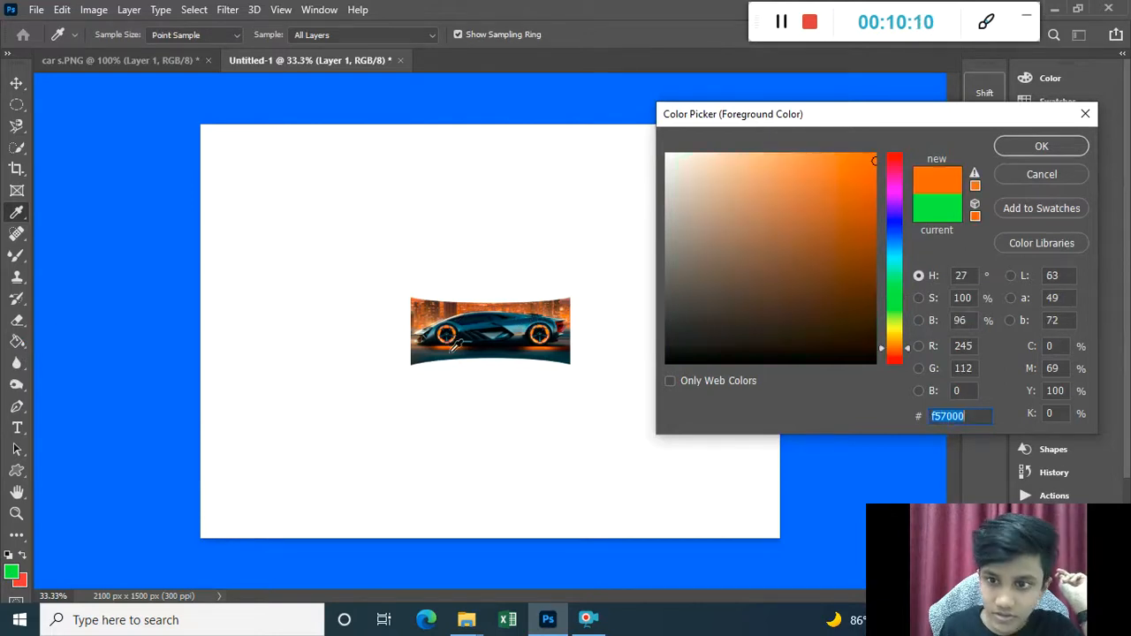
{"action": "left_click", "coordinate": [488, 327]}
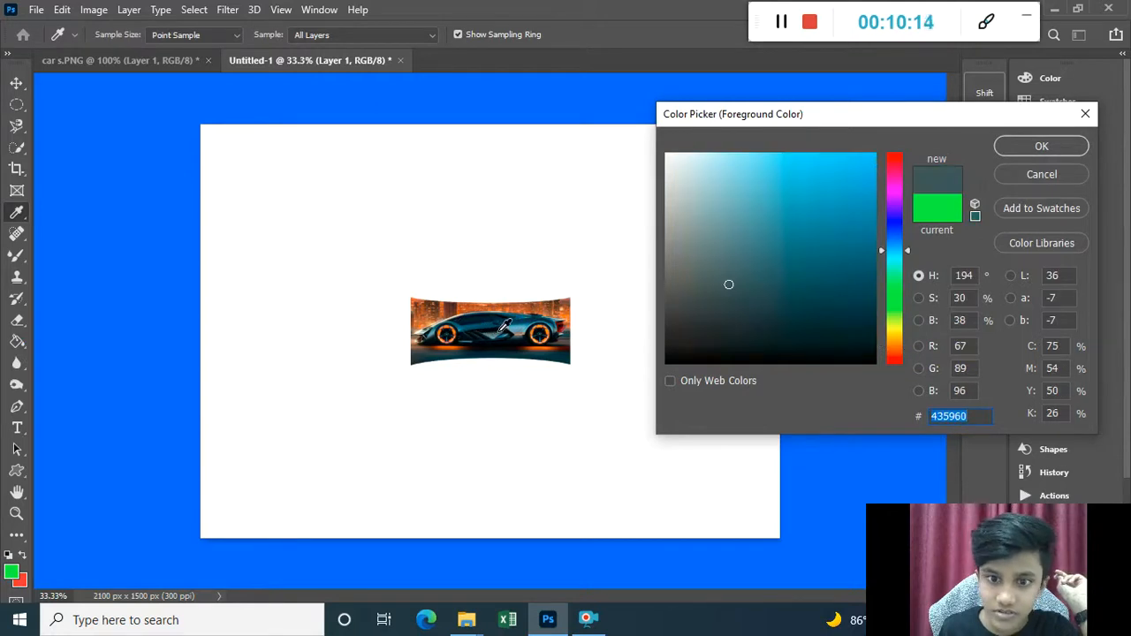
{"action": "left_click", "coordinate": [486, 320]}
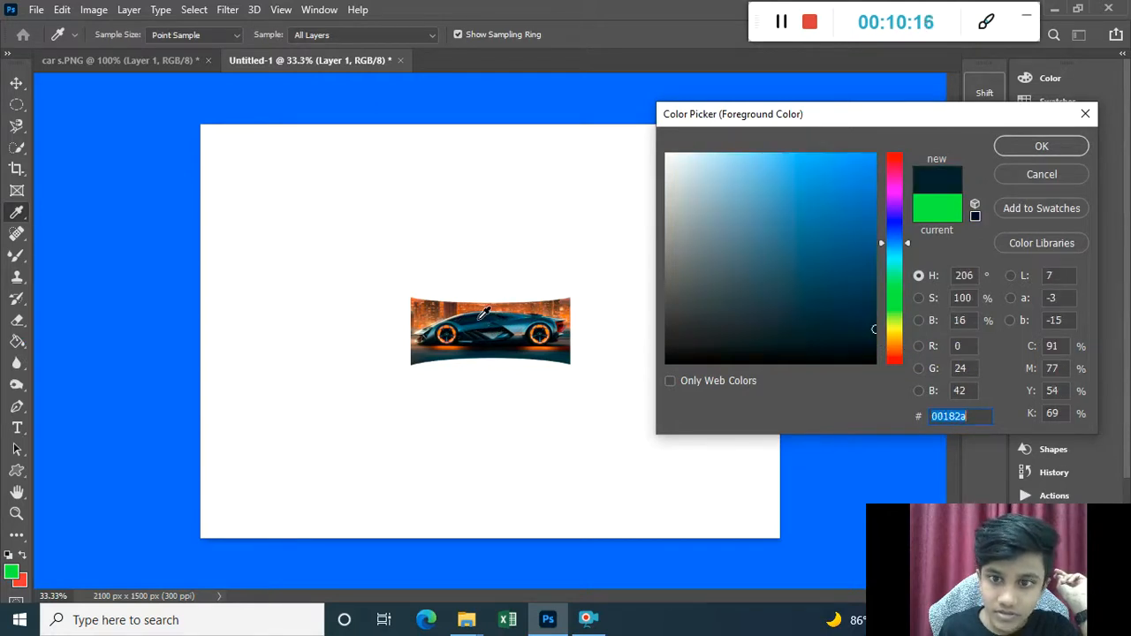
{"action": "left_click", "coordinate": [485, 324]}
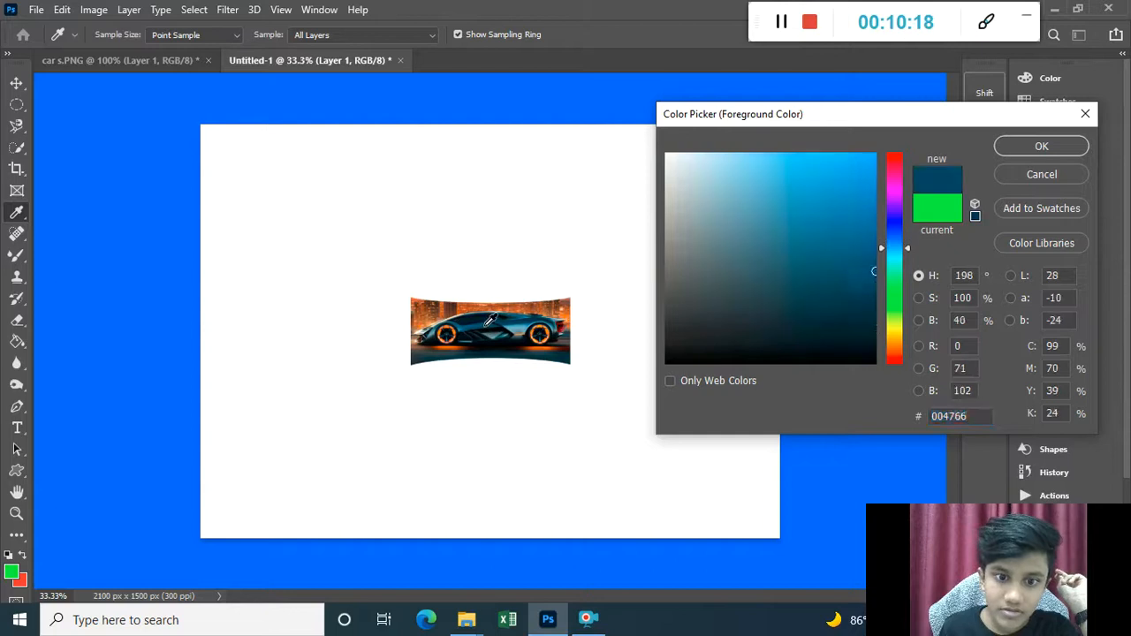
{"action": "left_click", "coordinate": [1041, 147]}
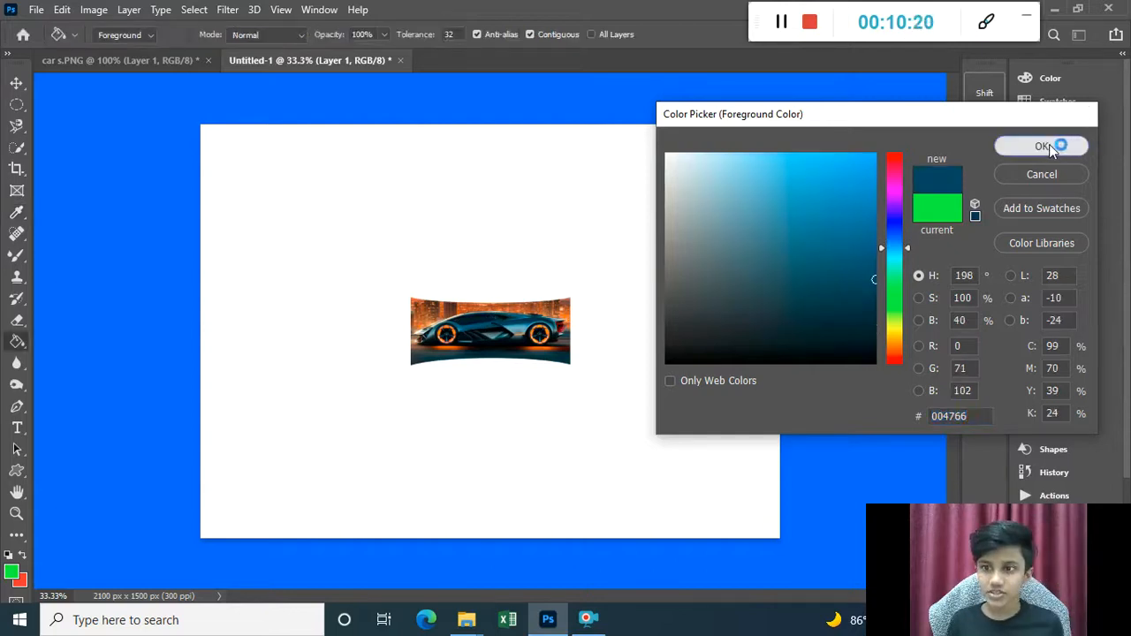
{"action": "left_click", "coordinate": [374, 446]}
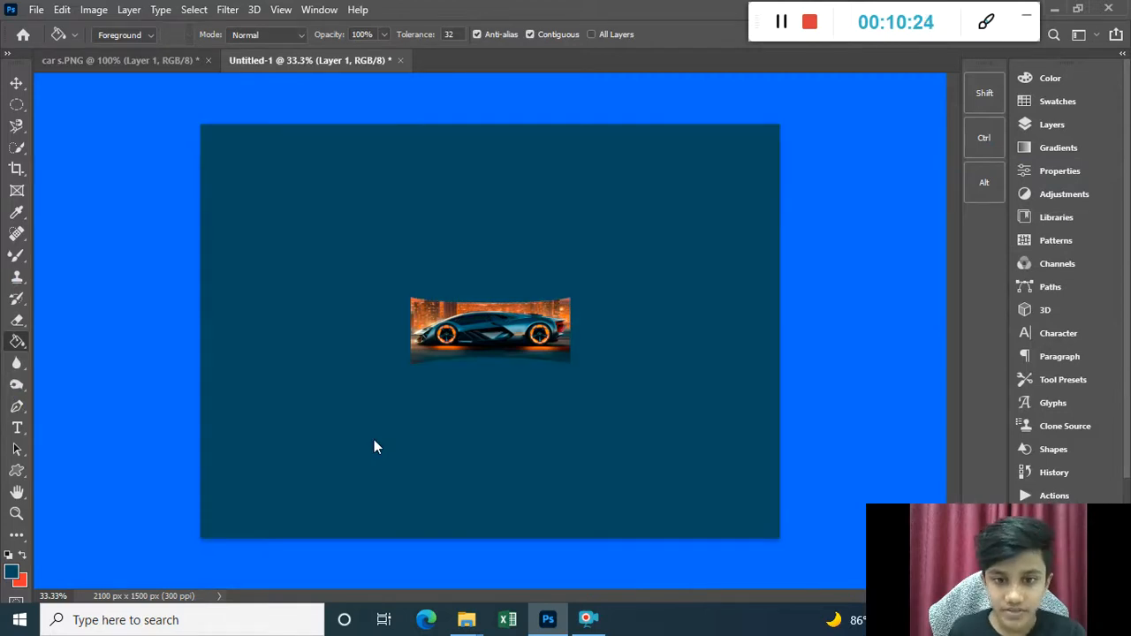
{"action": "left_click", "coordinate": [172, 60]}
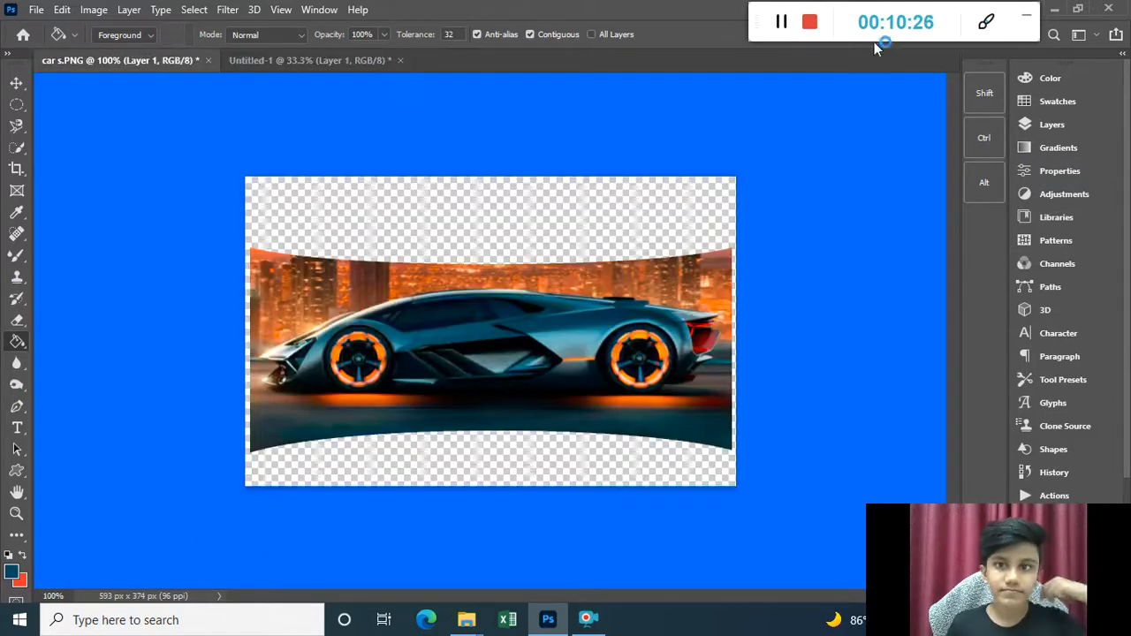
{"action": "left_click", "coordinate": [284, 59]}
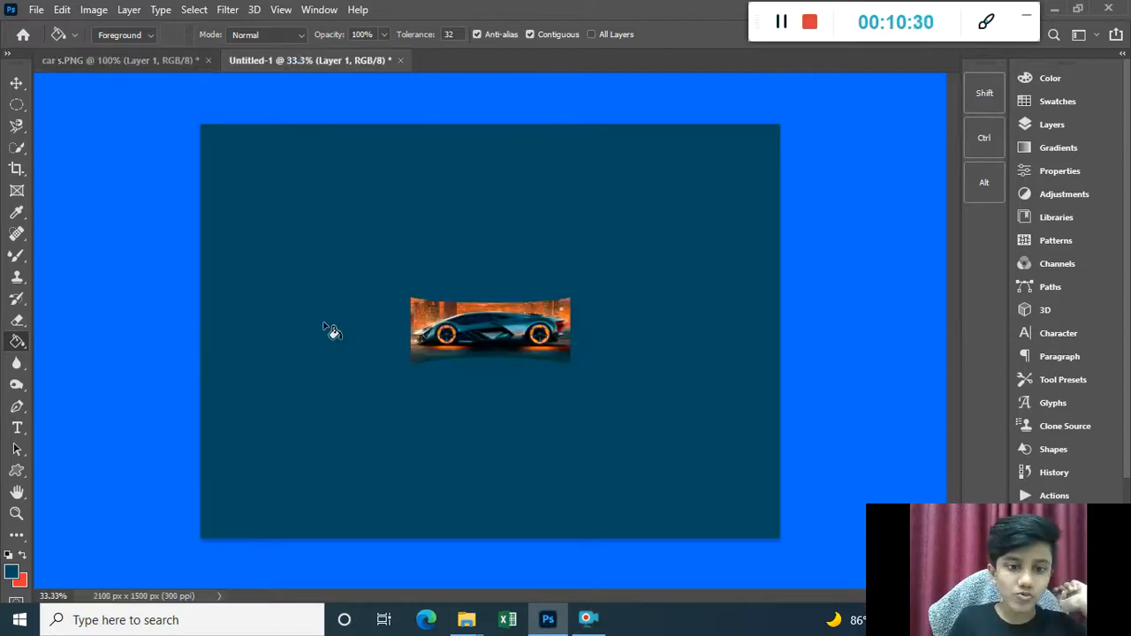
{"action": "left_click", "coordinate": [17, 82]}
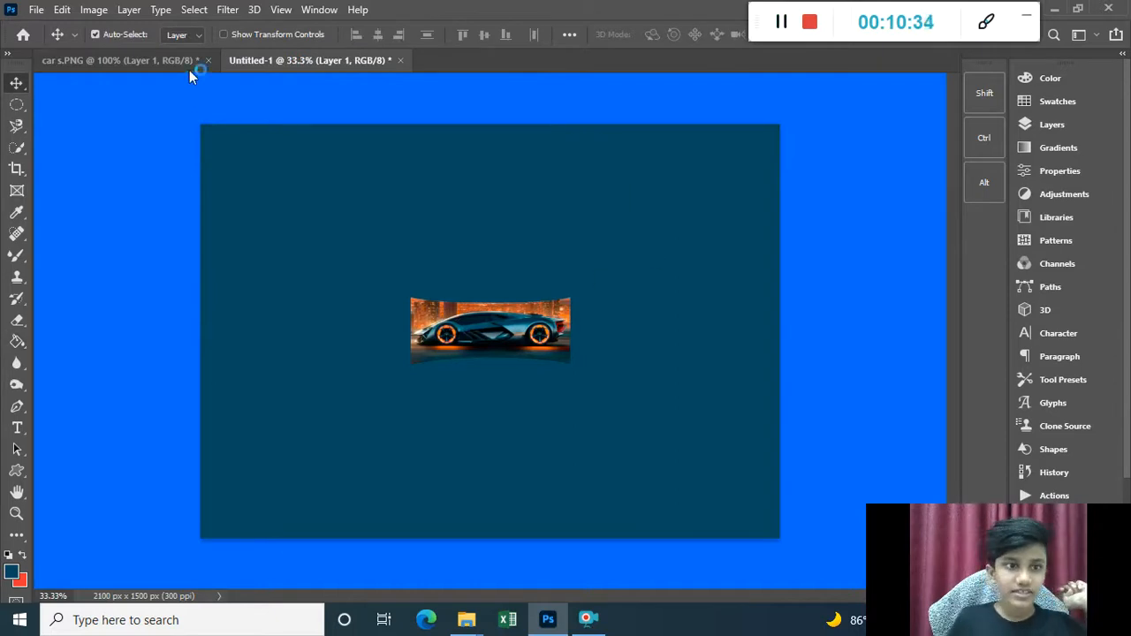
{"action": "left_click", "coordinate": [165, 60]}
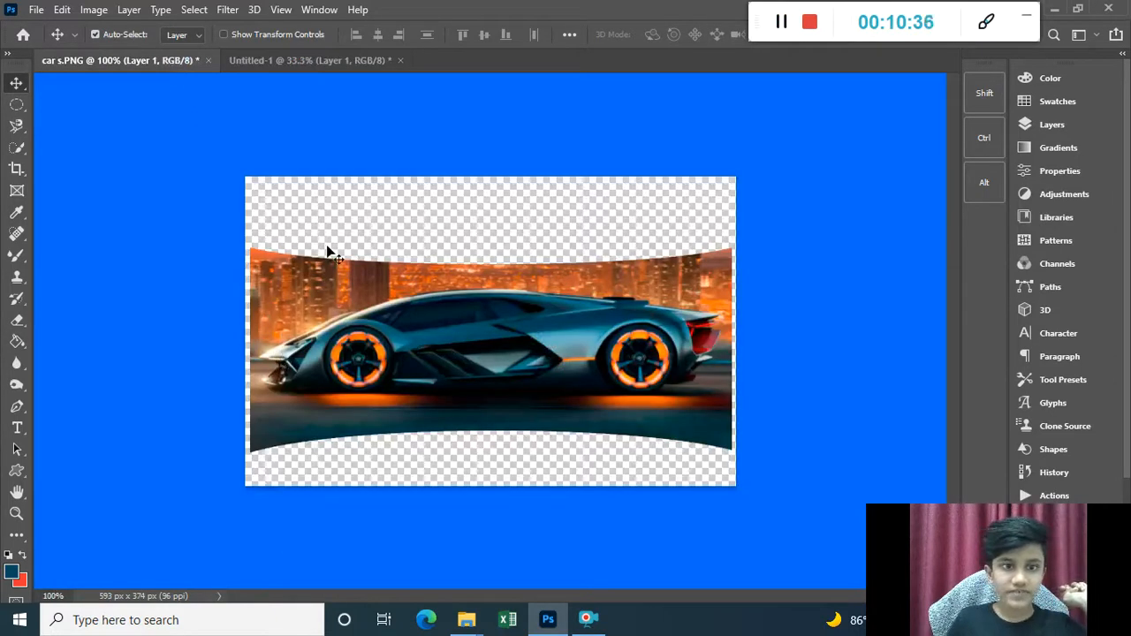
{"action": "left_click", "coordinate": [349, 71]}
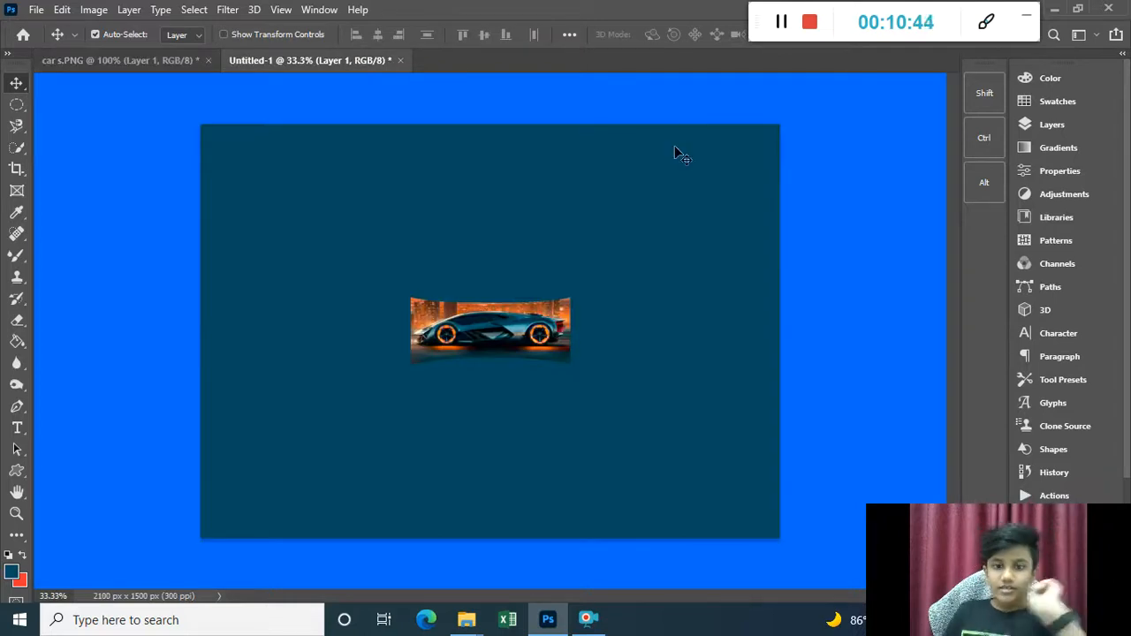